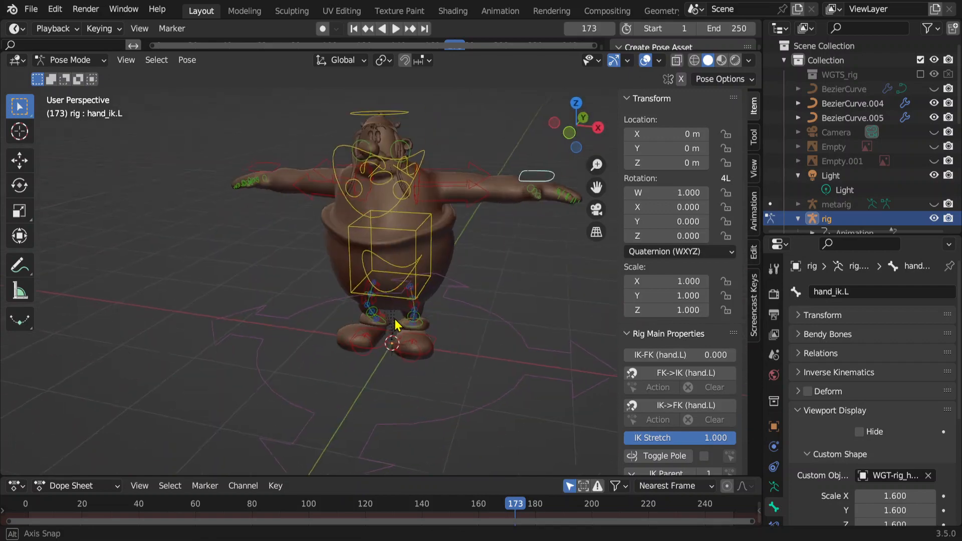
Move the left foot IK control forward about 1.03 m and up about 0.23 m, lifting the foot off the ground.
scroll(449, 203, "up", 4)
middle_click_drag(449, 203, 448, 380, "shift")
scroll(366, 335, "down", 2)
left_click(358, 369)
key("g")
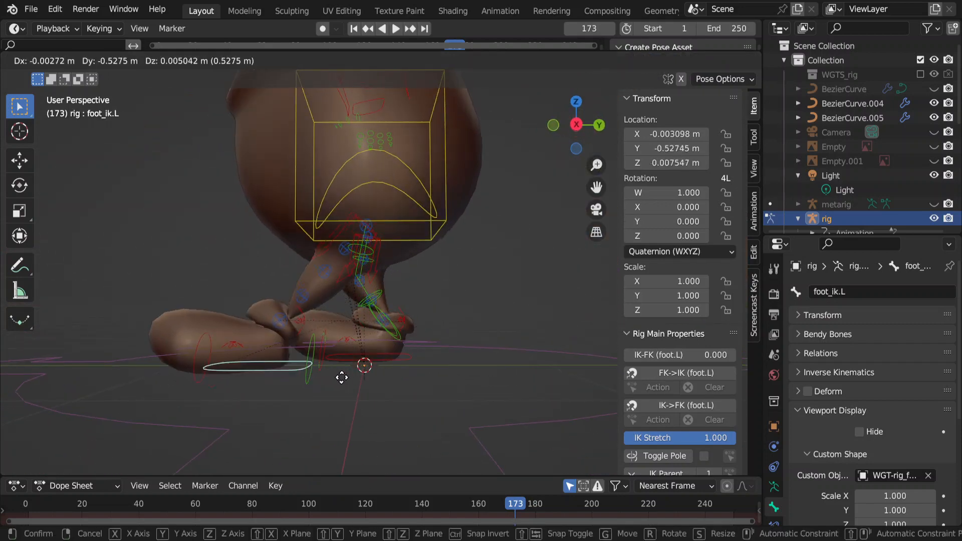
left_click(267, 345)
middle_click_drag(267, 346, 436, 382)
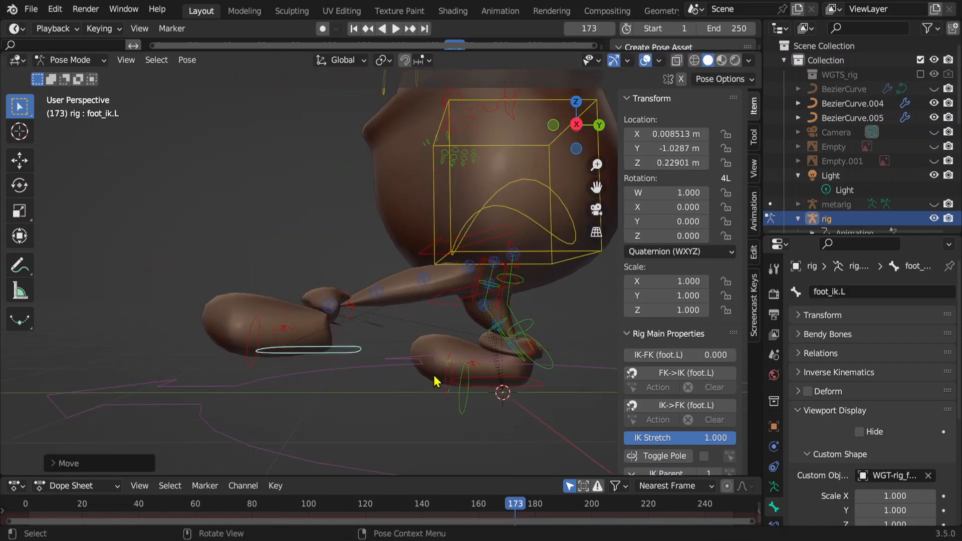
Rotate the left foot IK control until the toes point upward, and move the foot farther forward.
key("r")
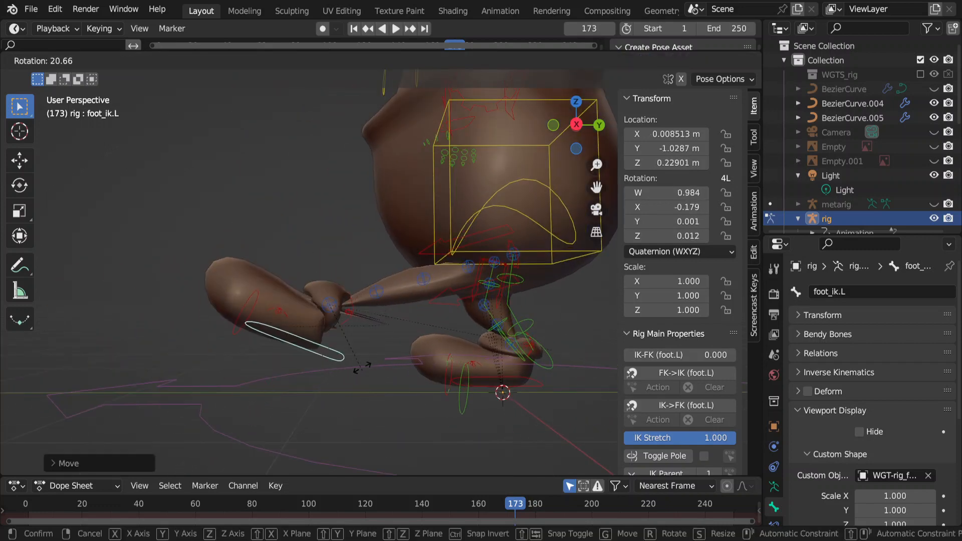
key("g")
key("r")
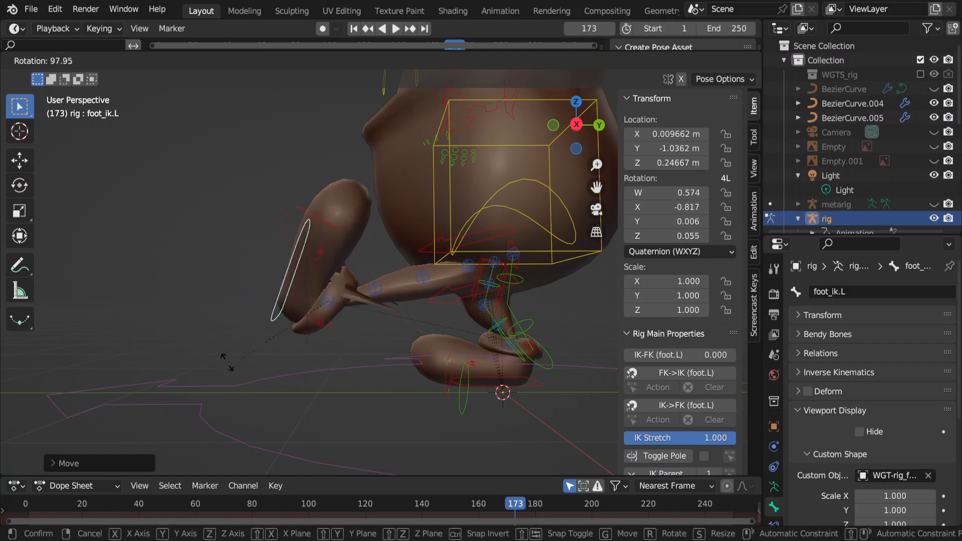
left_click(241, 378)
key("g")
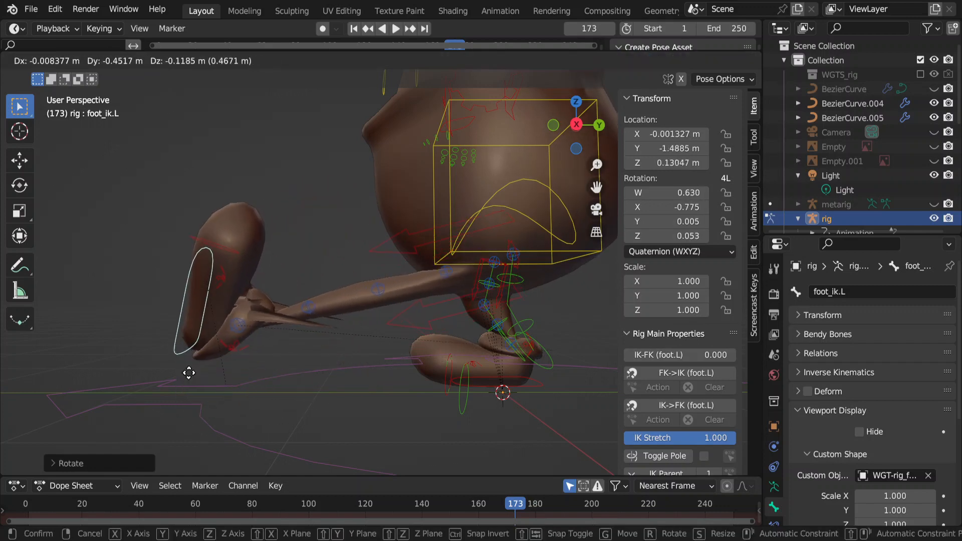
left_click(215, 318)
middle_click_drag(214, 317, 454, 366)
left_click(454, 366)
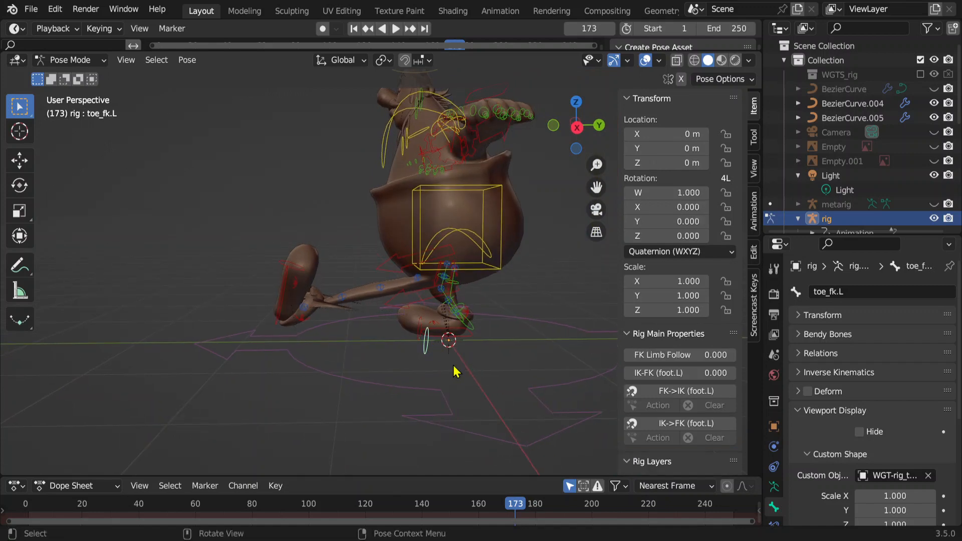
key("g")
right_click(441, 366)
left_click(475, 327)
middle_click_drag(472, 328, 414, 342)
Raise the torso control about 0.67 m so both legs stretch.
left_click(508, 265)
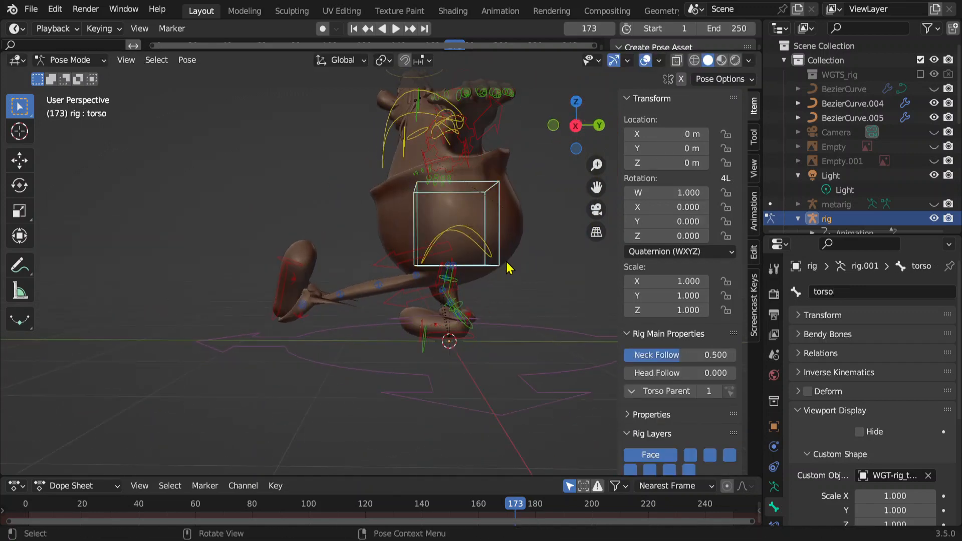
key("g")
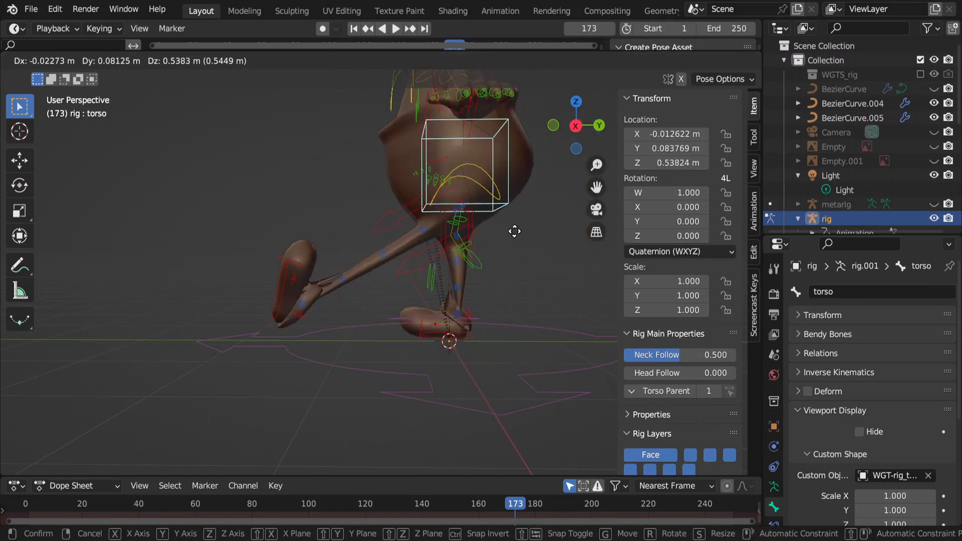
right_click(509, 235)
scroll(386, 310, "down", 2)
middle_click_drag(381, 310, 419, 310)
key("g")
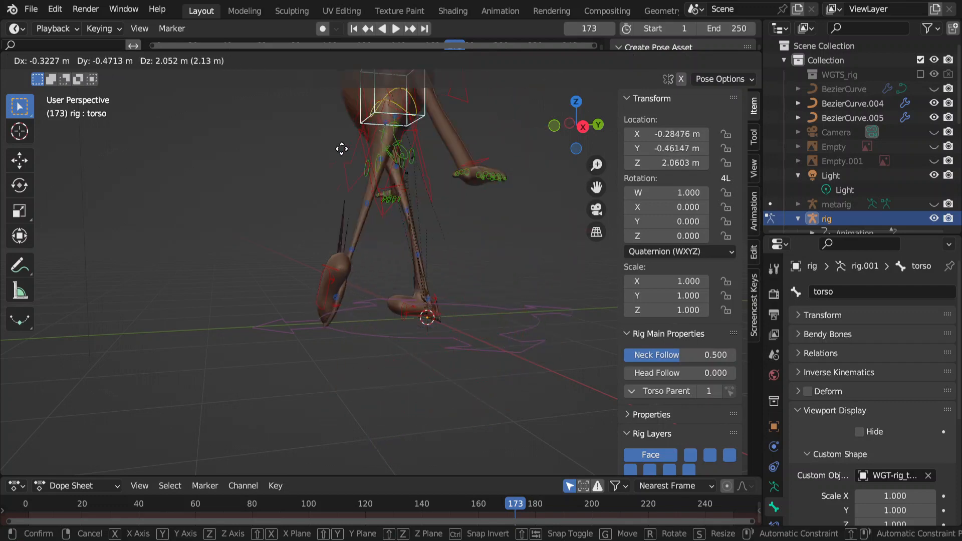
left_click(421, 257)
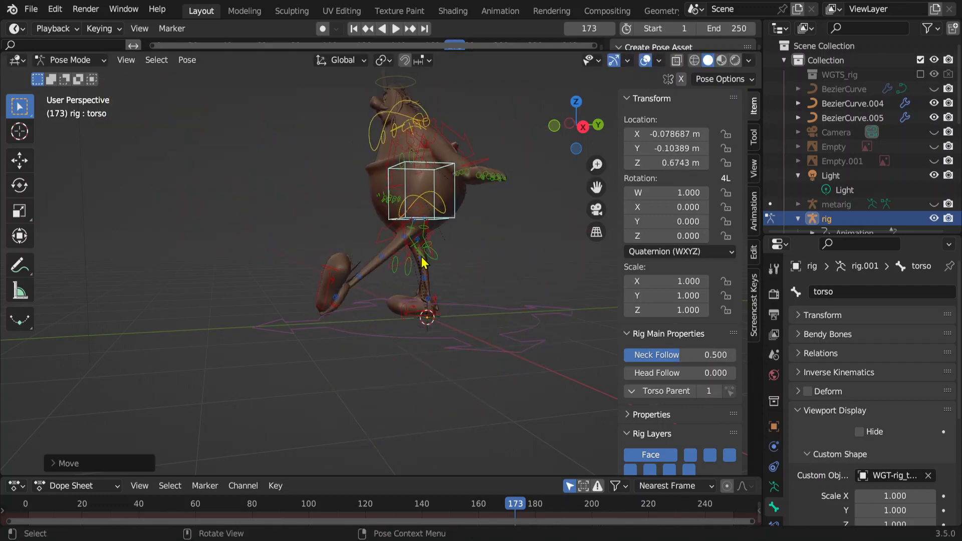
Shift the torso control sideways over the standing right foot, to about -0.20 m in X.
scroll(381, 278, "up", 4)
middle_click_drag(333, 269, 472, 324)
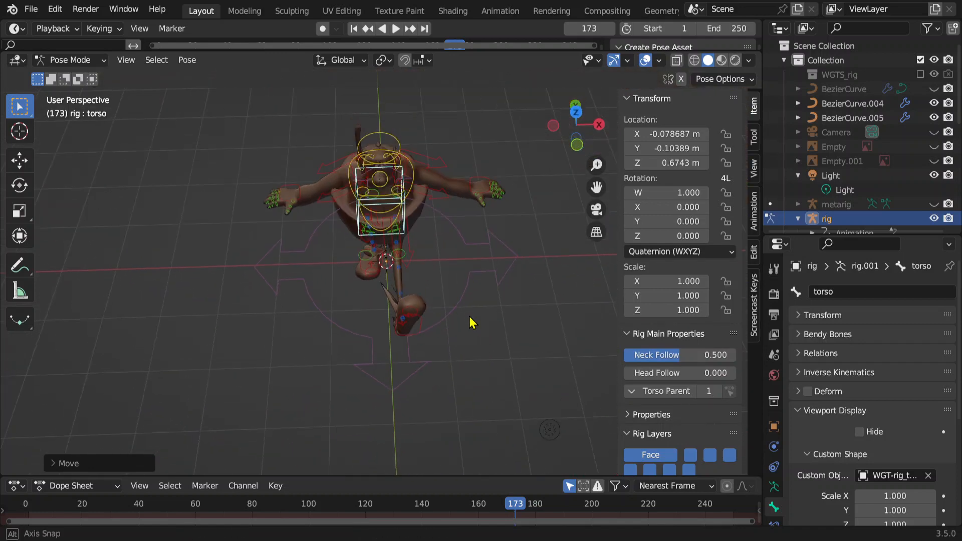
key("g")
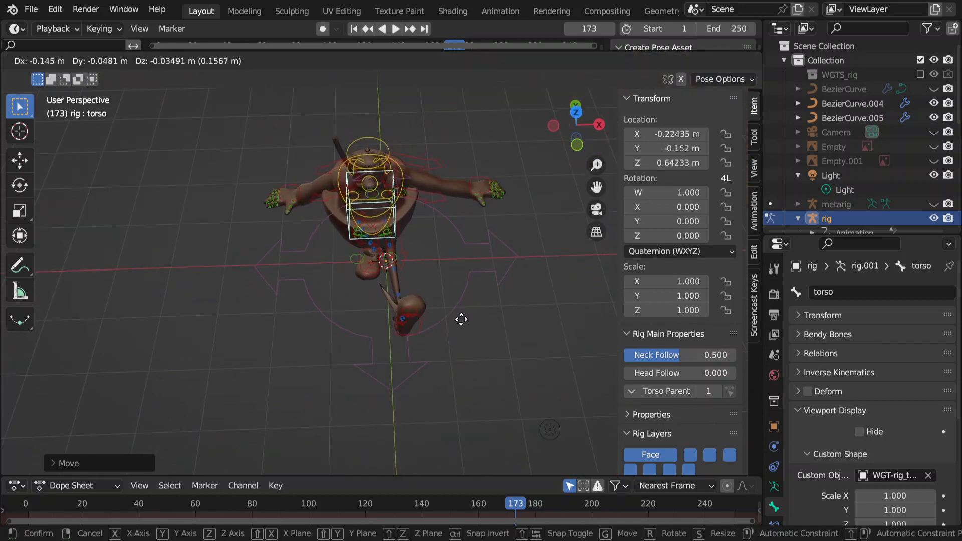
left_click(426, 313)
Move the right hand IK control outward and down so the right arm slopes away from the body.
scroll(396, 308, "up", 3)
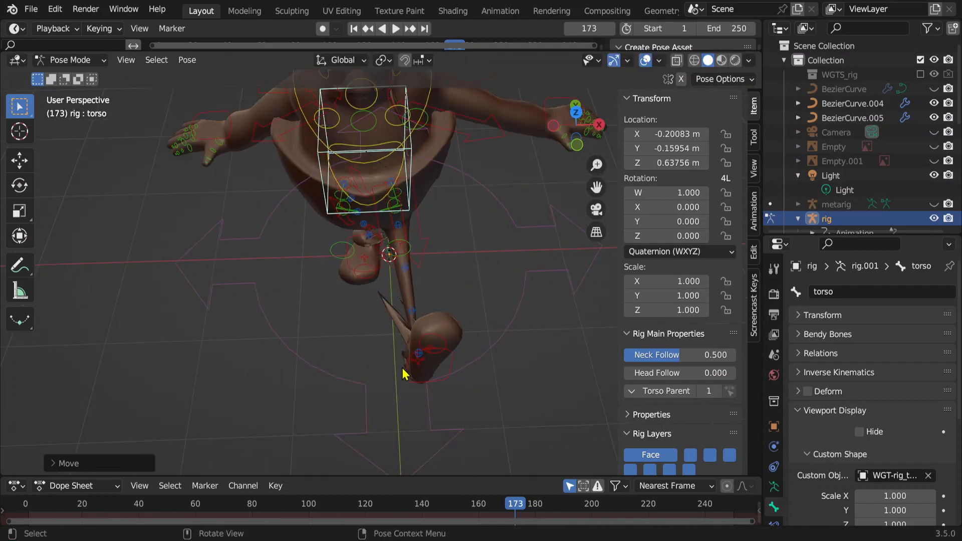
middle_click_drag(404, 374, 446, 311)
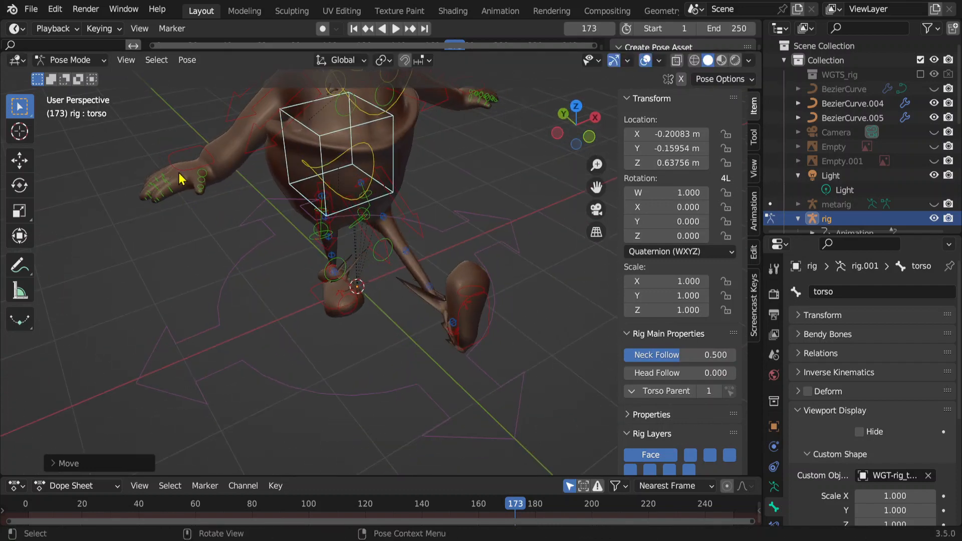
left_click(176, 154)
key("g")
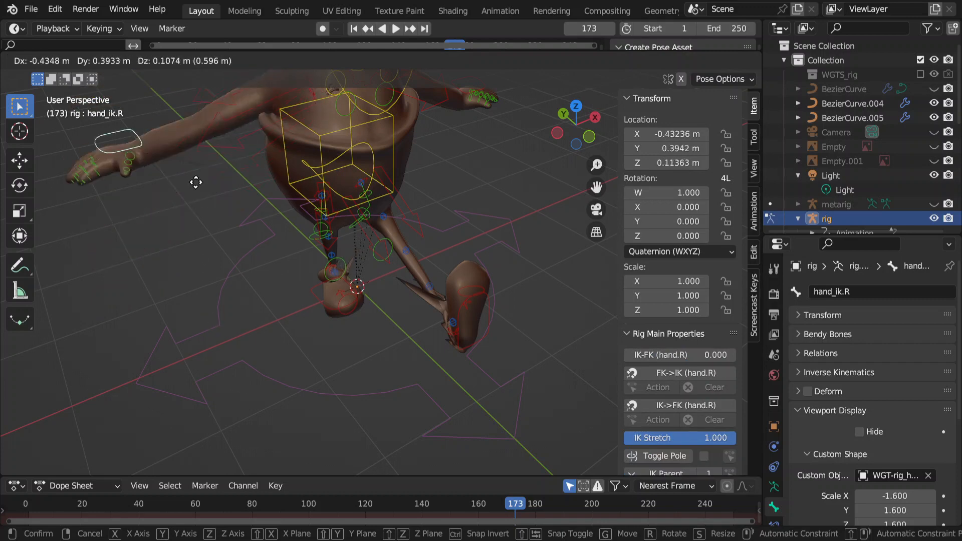
left_click(152, 329)
middle_click_drag(152, 329, 389, 298)
scroll(367, 283, "up", 2)
key("g")
left_click(417, 277)
scroll(417, 276, "down", 2)
middle_click_drag(379, 234, 377, 296, "shift")
left_click(310, 168)
key("g")
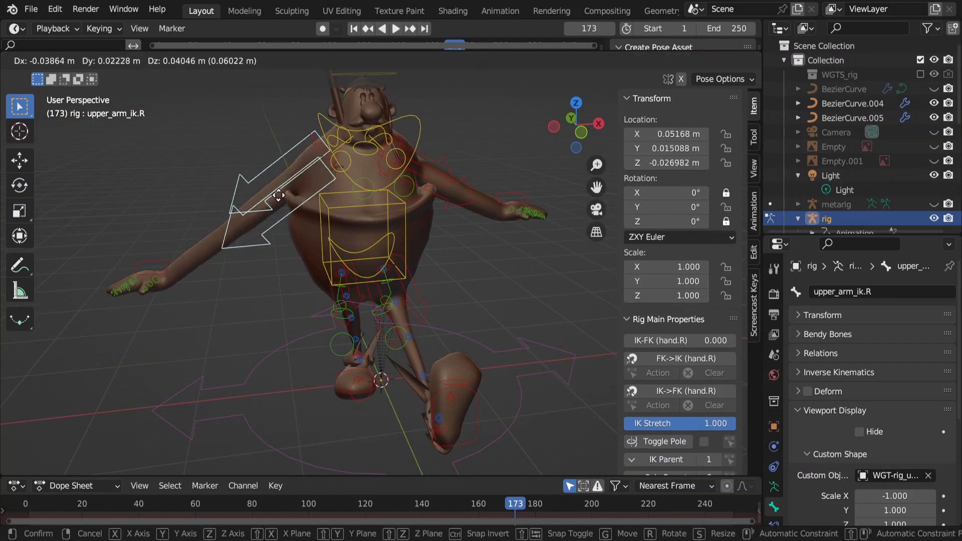
right_click(479, 191)
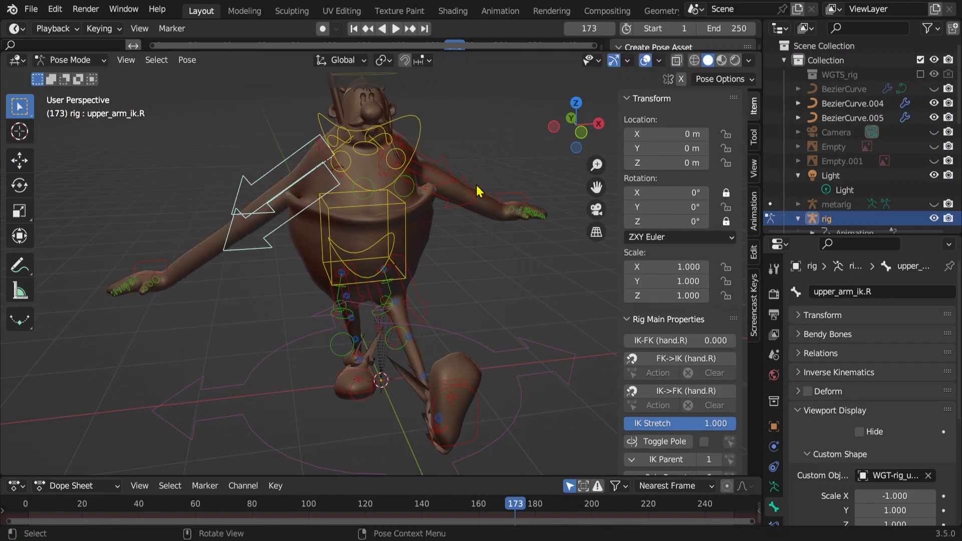
Reposition the left foot IK control to about X 0.19 m, Y -1.20 m, Z 0.11 m.
middle_click_drag(459, 353, 431, 368)
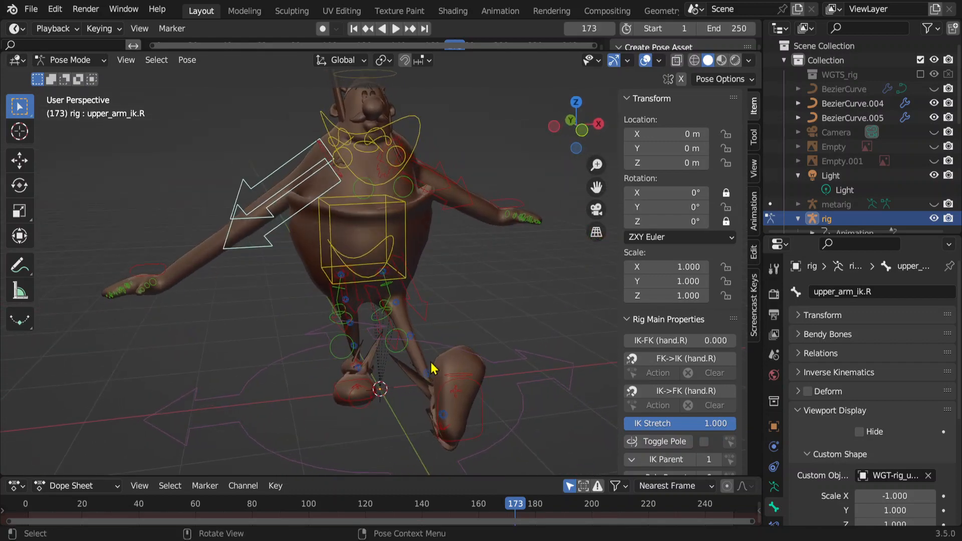
middle_click_drag(422, 407, 471, 412)
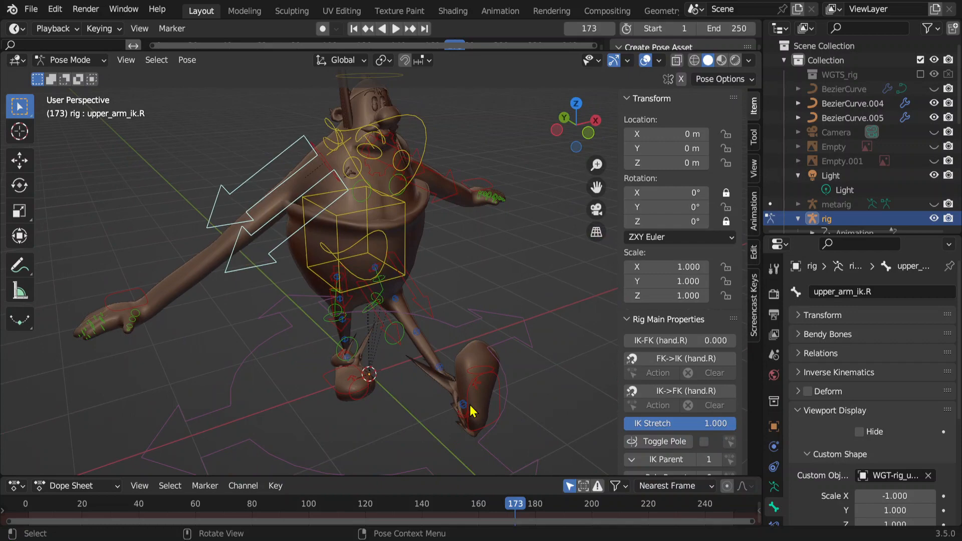
left_click(501, 387)
key("g")
left_click(572, 358)
middle_click_drag(572, 358, 483, 279)
key("g")
left_click(399, 393)
key("g")
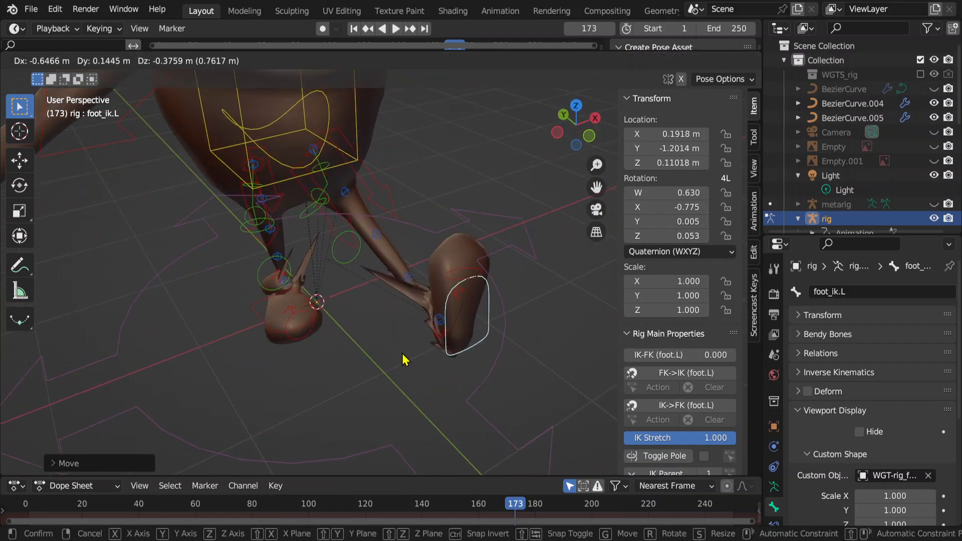
left_click(405, 359)
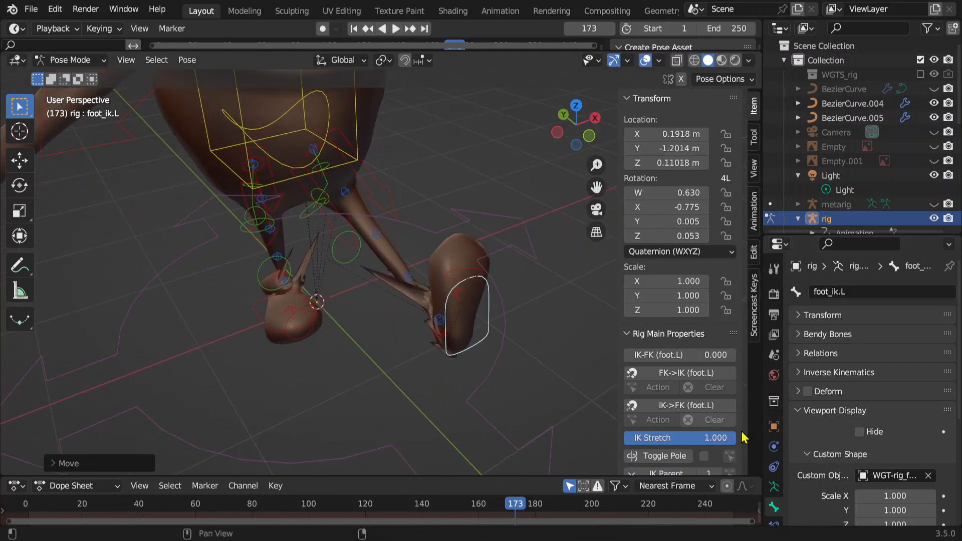
Enlarge the properties area and show only the rig's deform bone layer, layer 30, in the armature data.
left_click(772, 493)
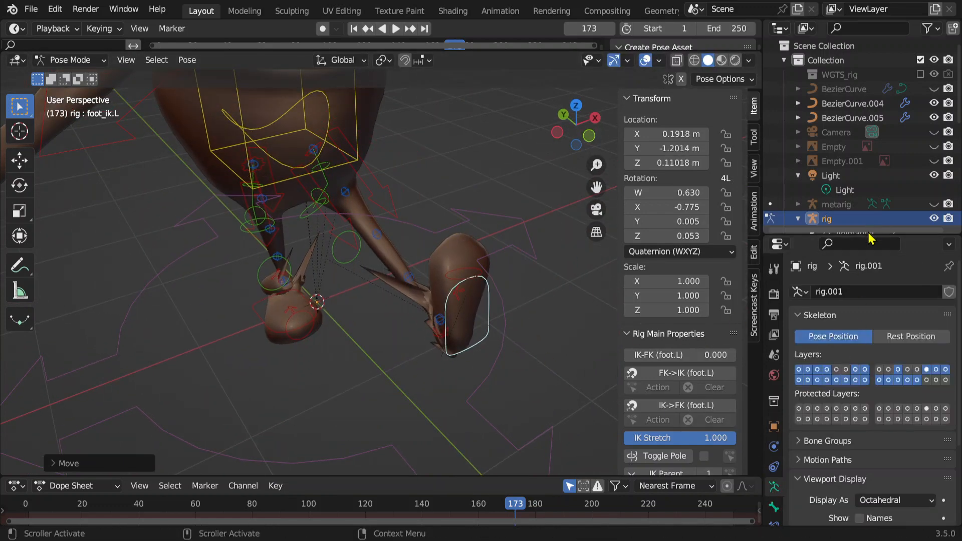
left_click_drag(871, 234, 874, 98)
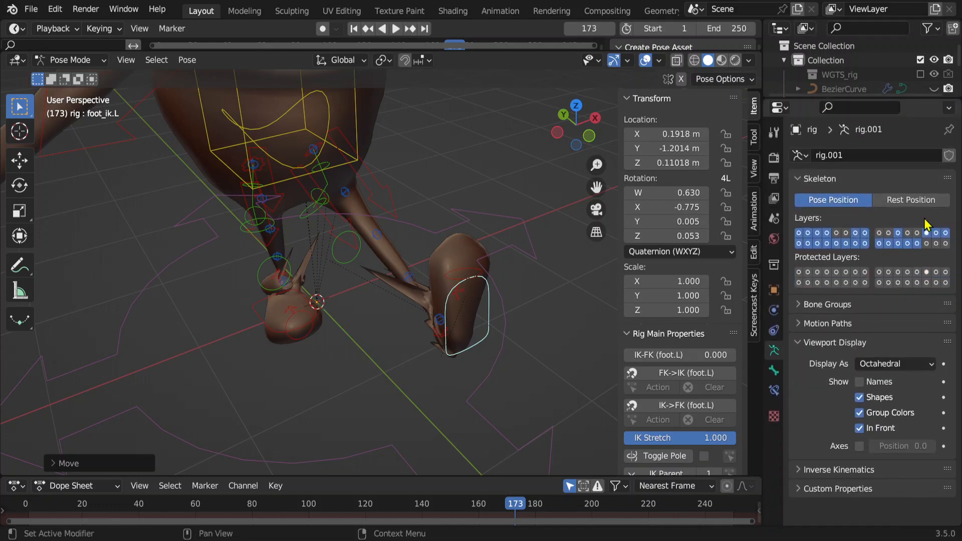
left_click(926, 244)
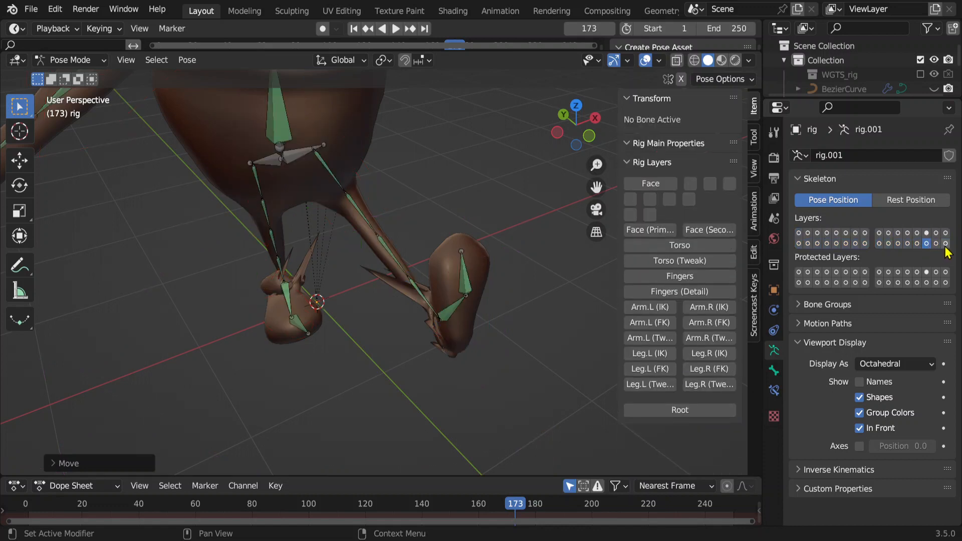
Switch the rig to Object Mode, add the Obelix mesh to the selection as the active object, and enter Weight Paint mode.
middle_click_drag(406, 345, 432, 311)
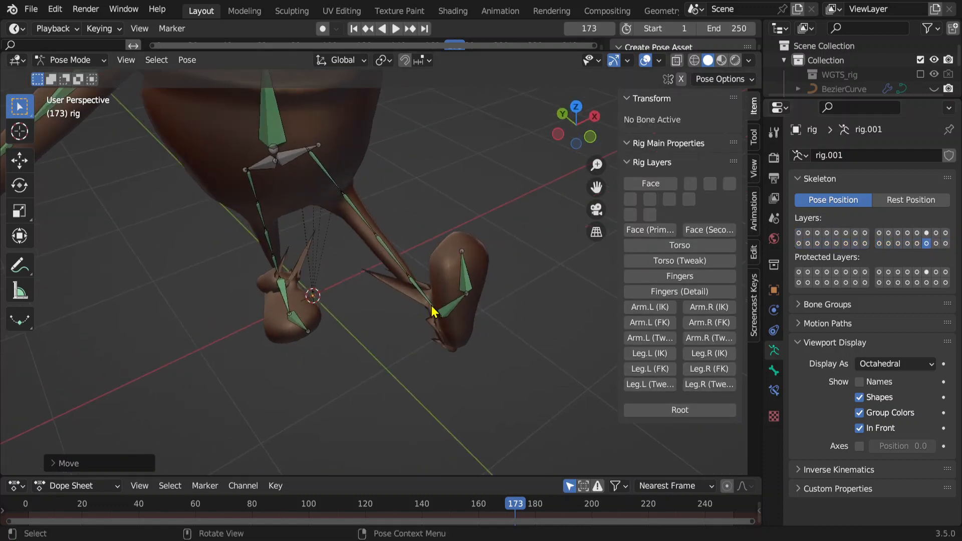
left_click(274, 156)
key("ctrl+Tab")
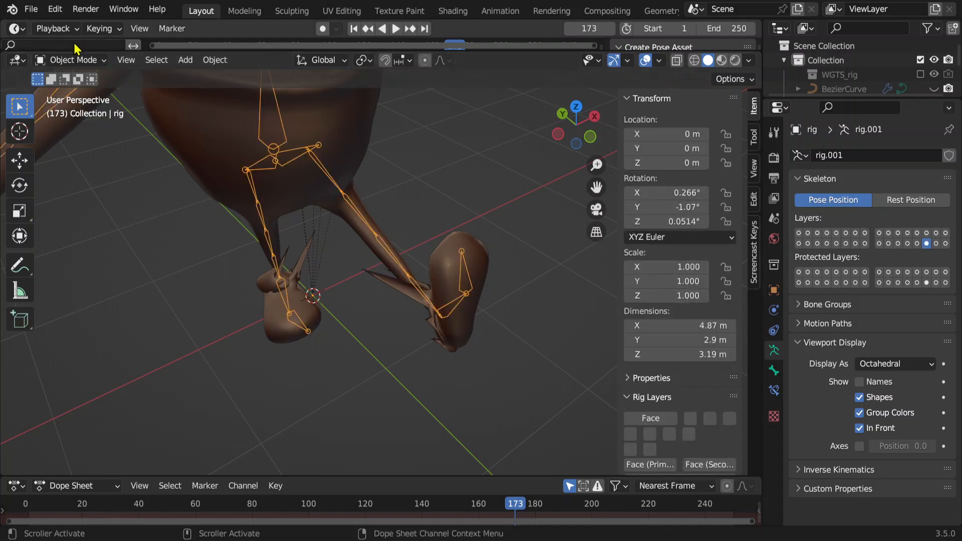
middle_click_drag(429, 303, 361, 284)
left_click(368, 158, "shift")
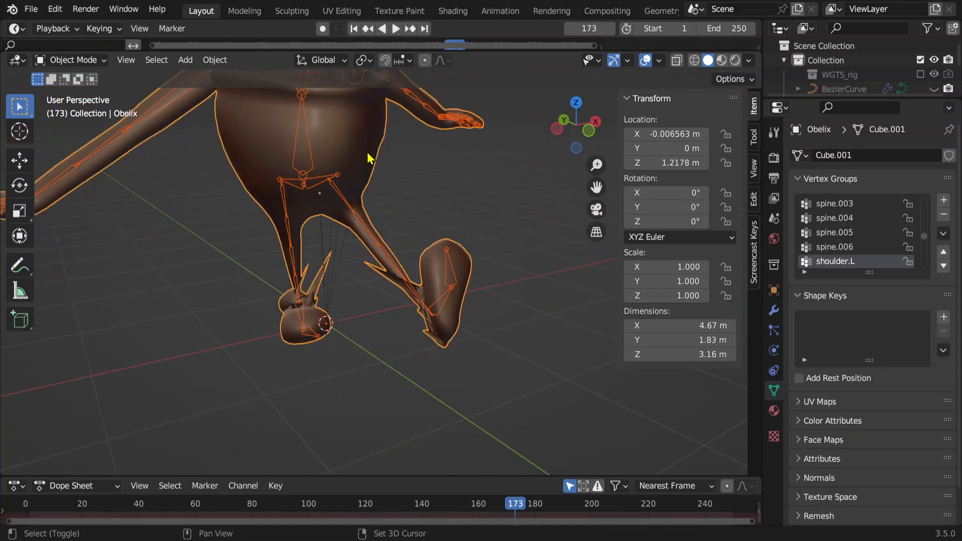
scroll(379, 210, "down", 3)
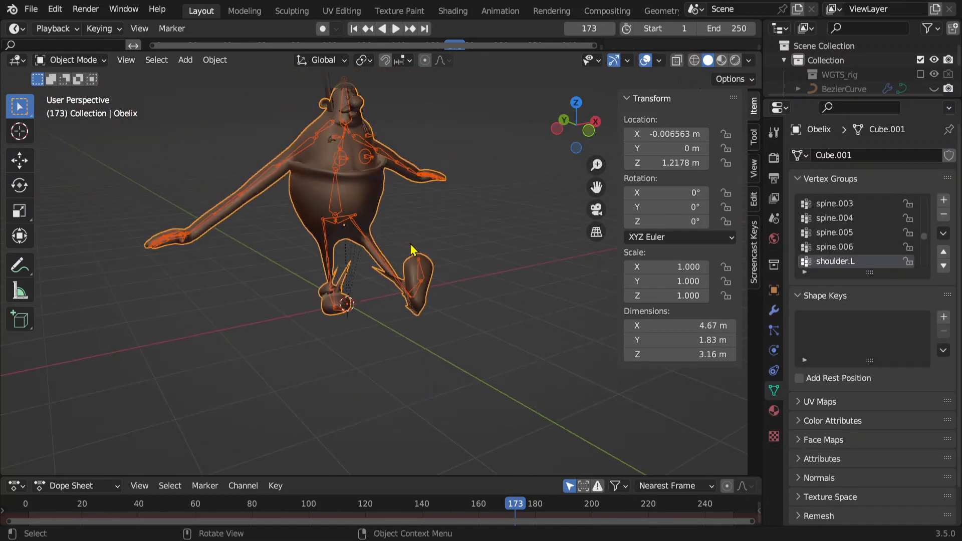
left_click(65, 60)
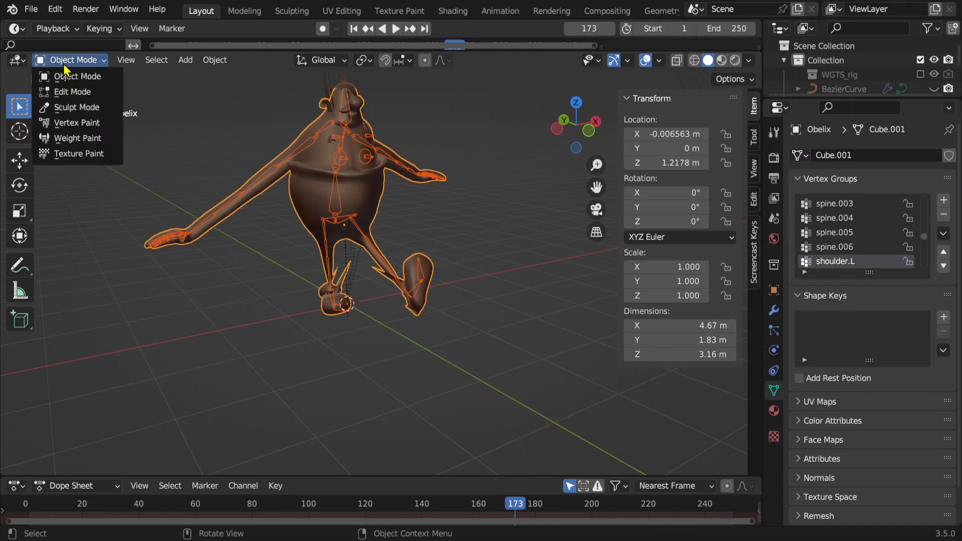
left_click(95, 140)
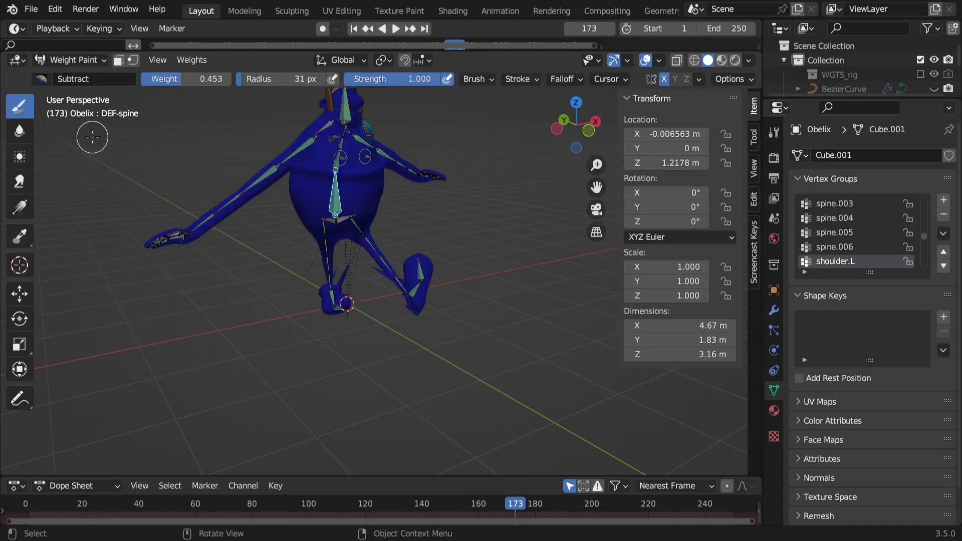
Examine the weights of the left foot, left toe and lower left shin deform bones around the distorted ankle.
scroll(423, 388, "up", 2)
mouse_move(438, 377)
middle_mouse_down()
mouse_move(385, 373)
mouse_move(451, 363)
middle_mouse_up()
scroll(473, 359, "up", 2)
scroll(489, 332, "up", 1)
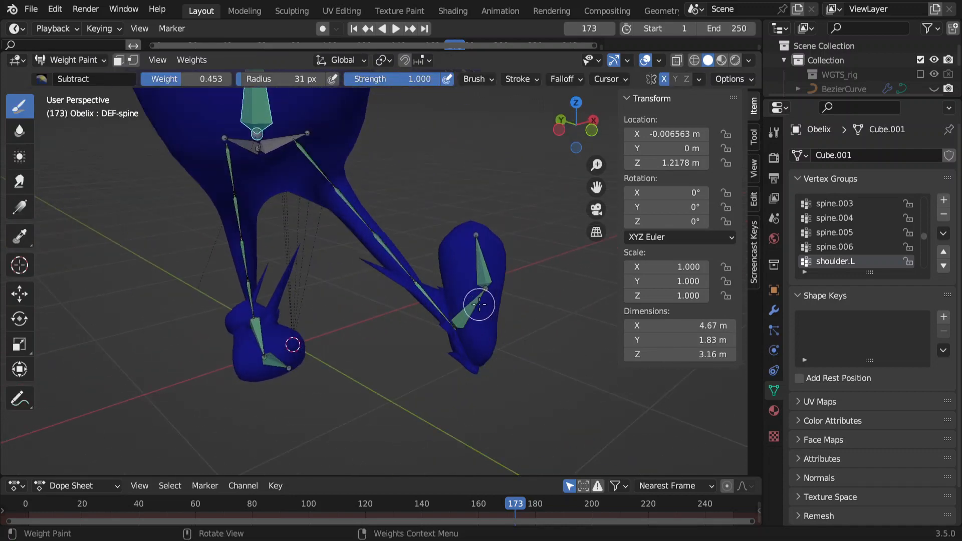
left_click(466, 313, "ctrl")
middle_click_drag(466, 313, 296, 389)
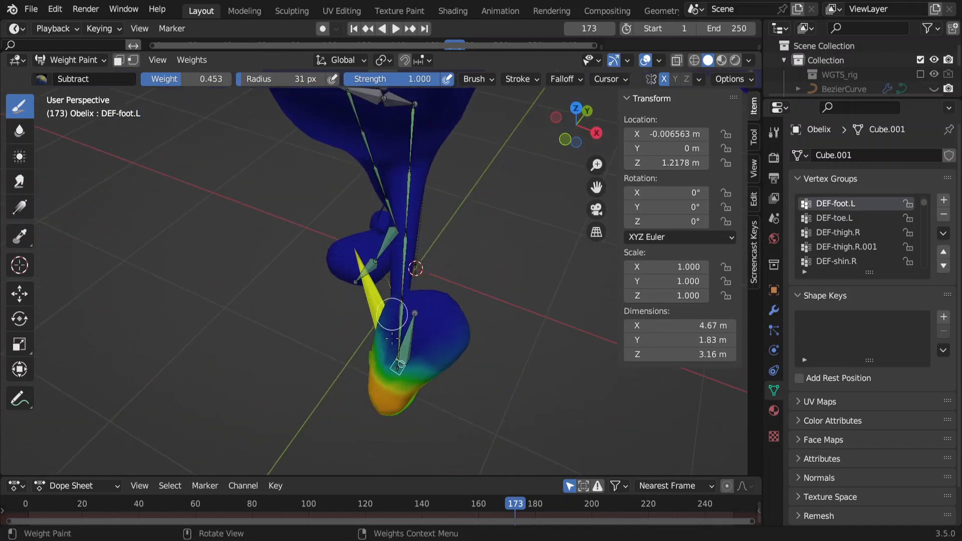
middle_click_drag(392, 339, 250, 326)
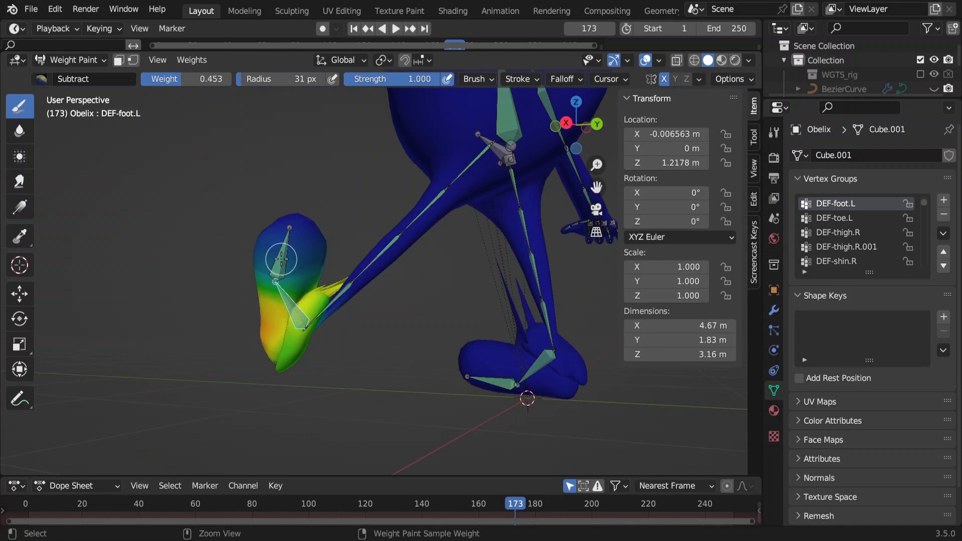
left_click(281, 259, "ctrl")
middle_click_drag(281, 259, 488, 371)
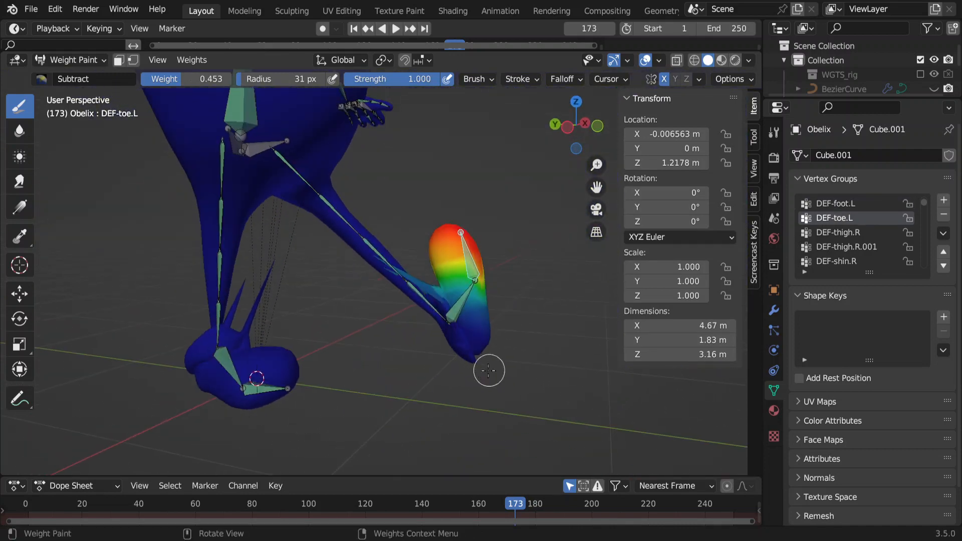
left_click(421, 296, "ctrl")
middle_click_drag(421, 296, 258, 193)
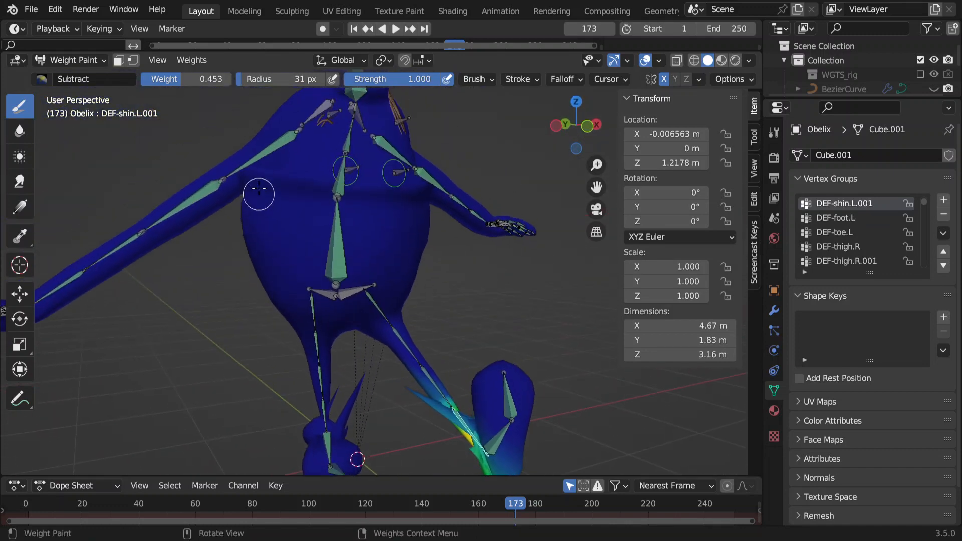
Examine the right upper arm deform bone's weights on the arm and around the right foot from several sides.
left_click(255, 146, "ctrl")
middle_click_drag(361, 308, 365, 429)
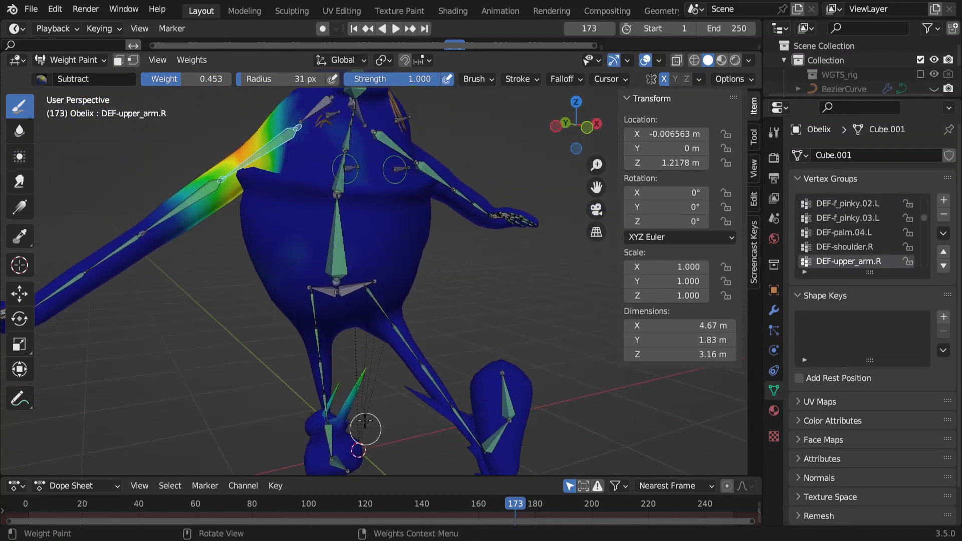
left_click(189, 193, "ctrl")
left_click(249, 154, "ctrl")
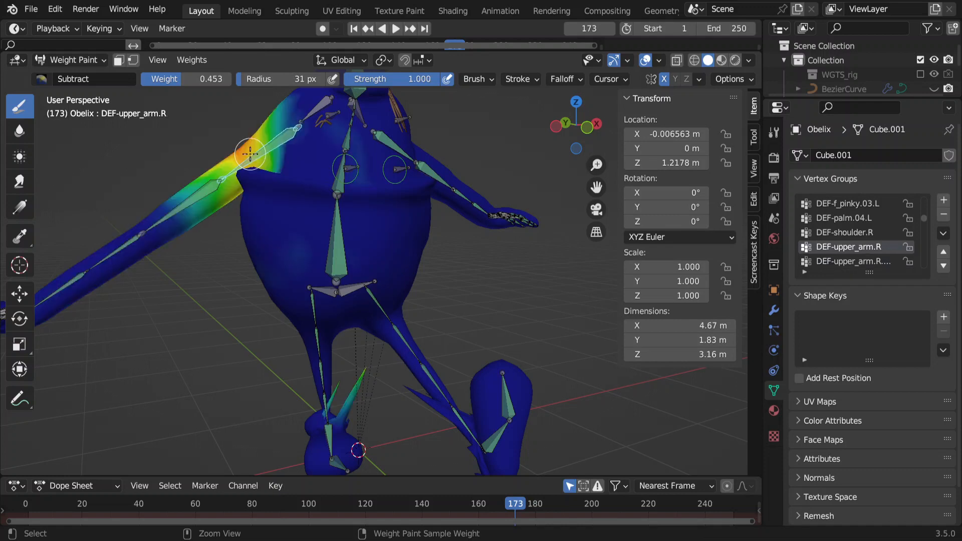
scroll(382, 397, "up", 5)
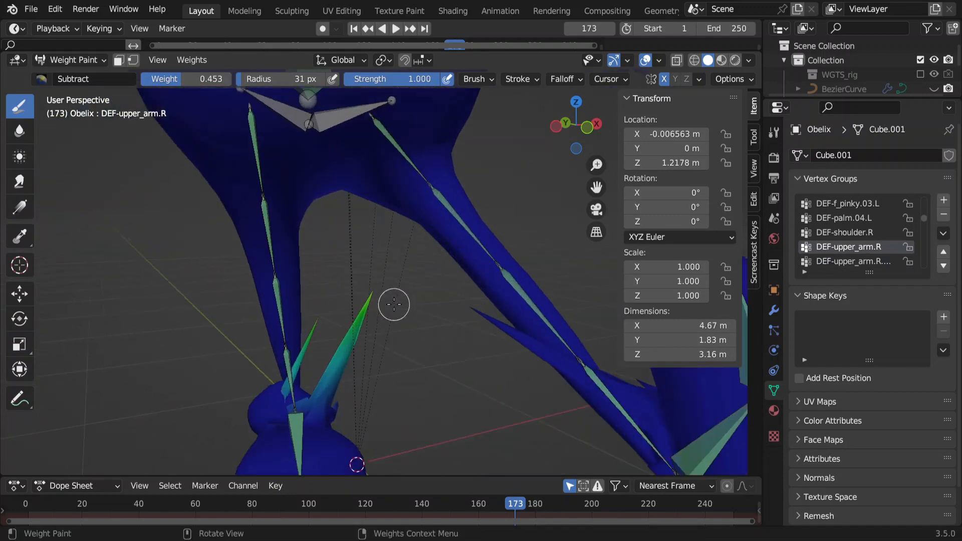
middle_click_drag(438, 352, 365, 316)
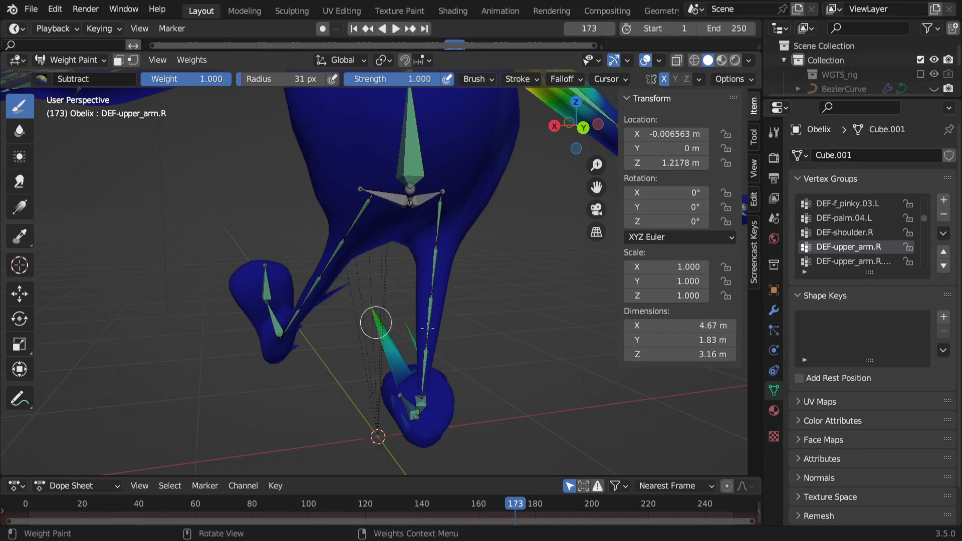
middle_click_drag(375, 322, 390, 275)
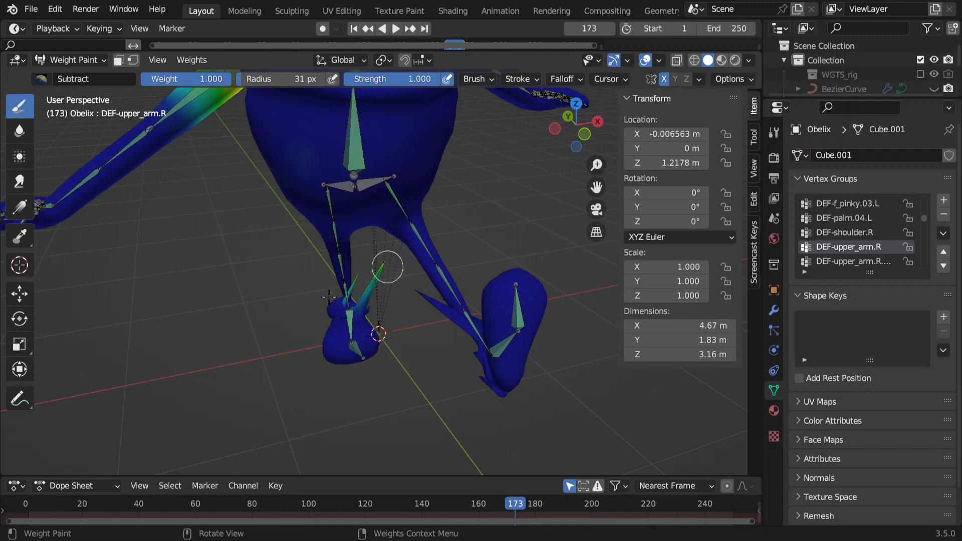
middle_click_drag(422, 295, 437, 197)
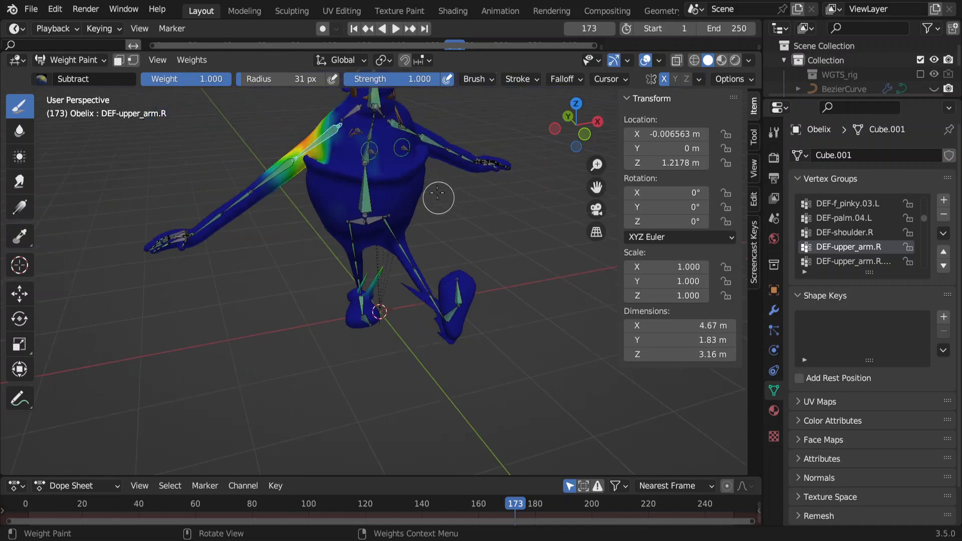
Make the left upper arm deform bone active and subtract its stray weights from the left ankle and foot with a 110 px brush.
left_click(395, 126, "ctrl")
middle_click_drag(396, 125, 380, 313)
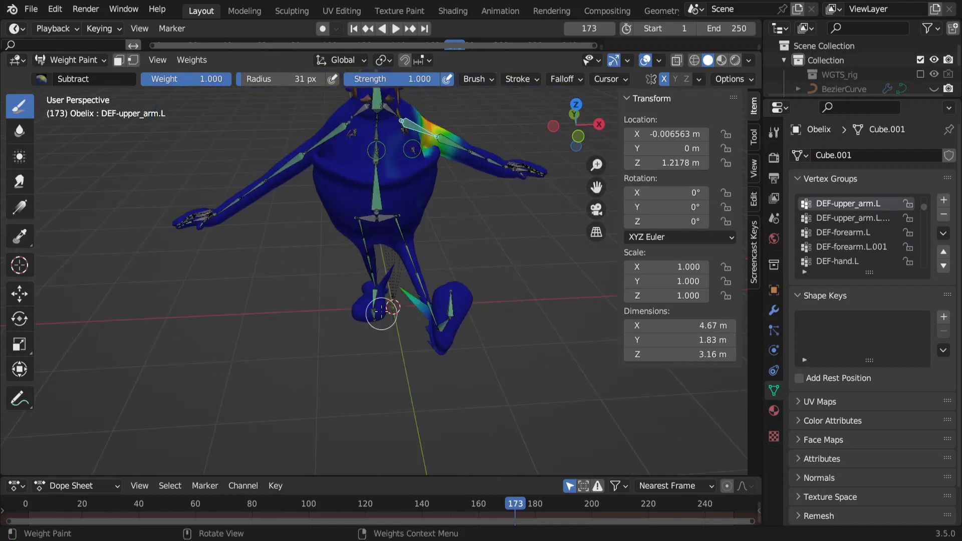
scroll(411, 297, "up", 4)
middle_click_drag(476, 342, 523, 345)
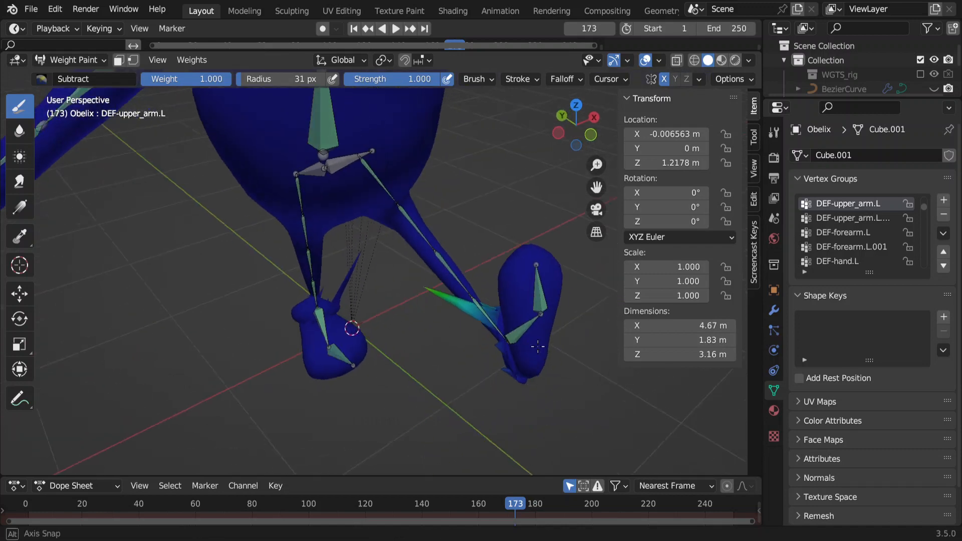
scroll(448, 318, "up", 2)
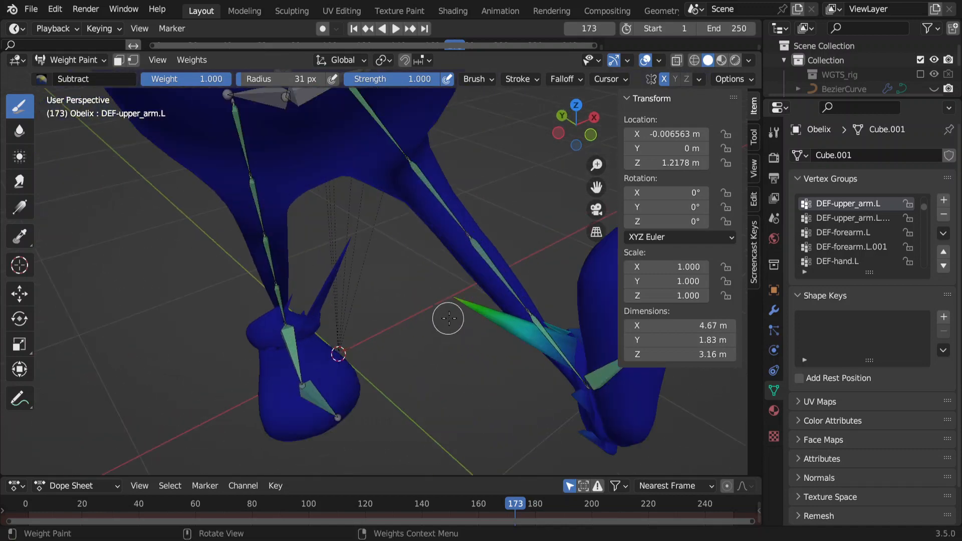
scroll(476, 312, "down", 3)
key("f")
left_click(486, 310)
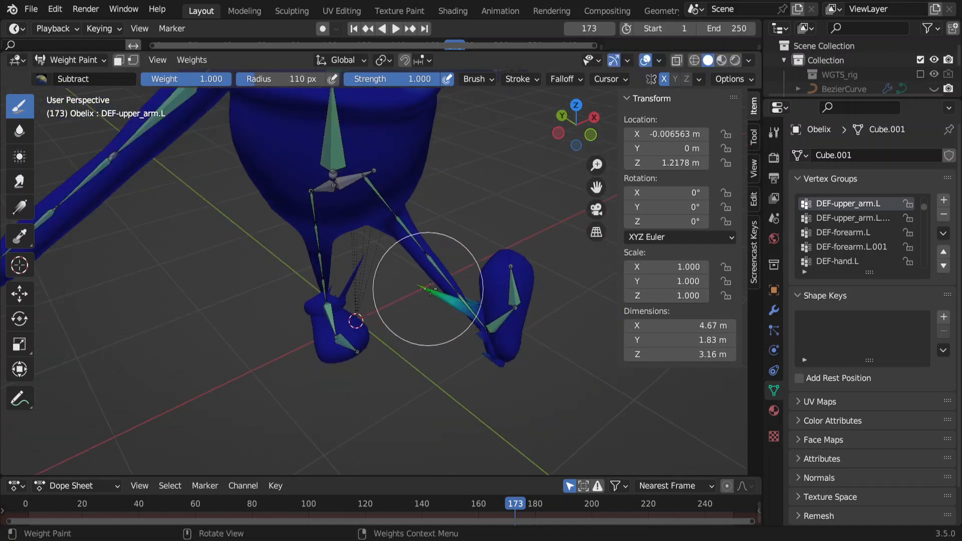
middle_click_drag(471, 333, 153, 248)
scroll(281, 383, "up", 2)
mouse_move(271, 394)
middle_mouse_down()
mouse_move(256, 400)
mouse_move(255, 413)
middle_mouse_up()
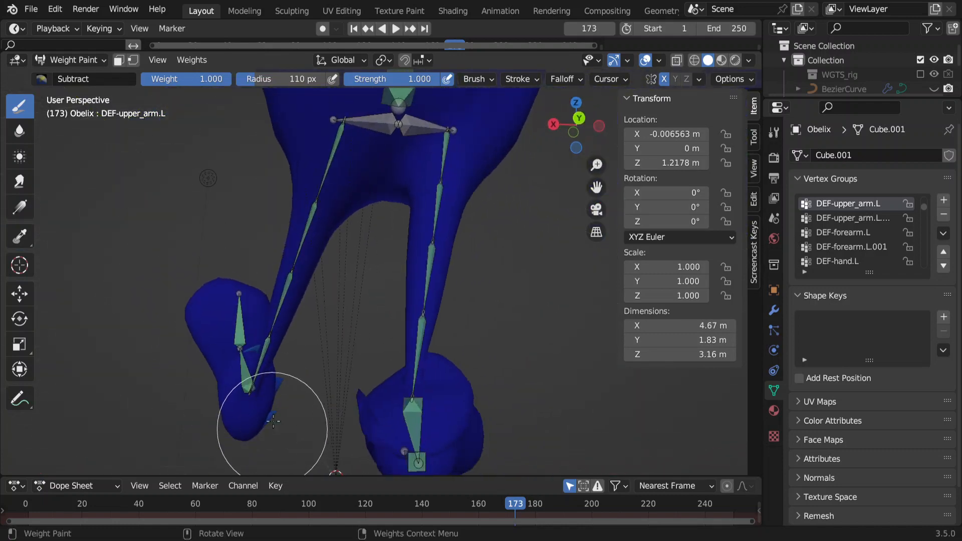
scroll(279, 410, "down", 4)
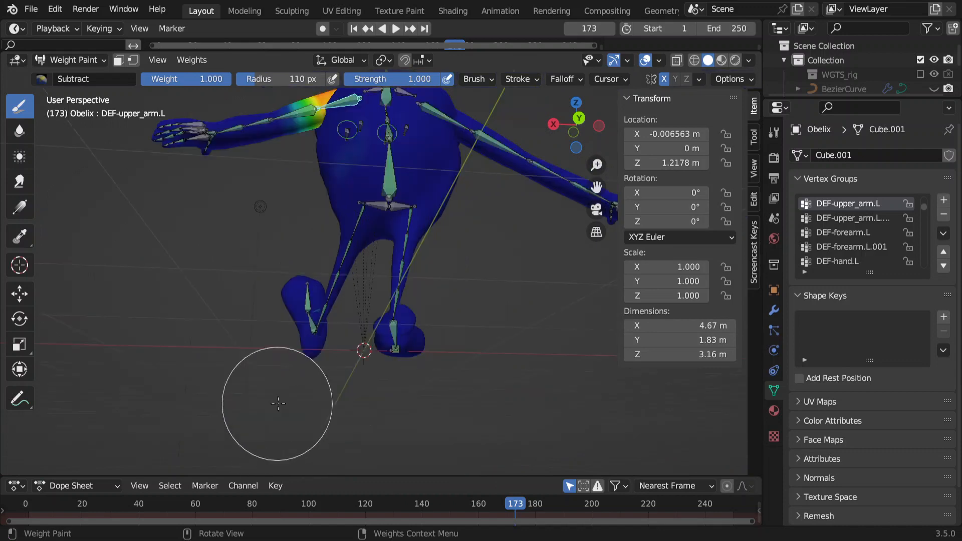
middle_click_drag(346, 390, 388, 233)
scroll(411, 400, "up", 4)
scroll(203, 399, "down", 4)
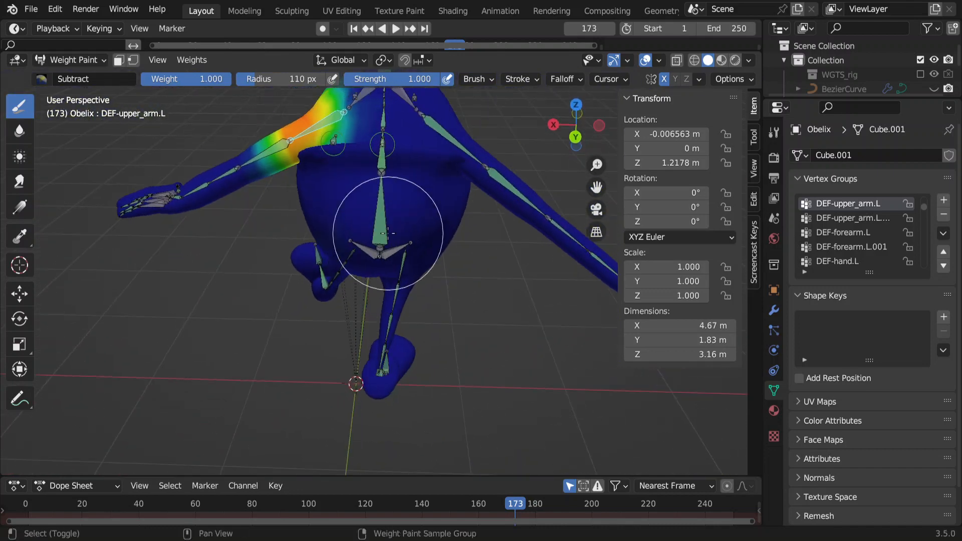
Check the weights of the right and left upper arm deform bones in turn across the whole body.
left_click(437, 122, "ctrl")
middle_click_drag(303, 393, 388, 361)
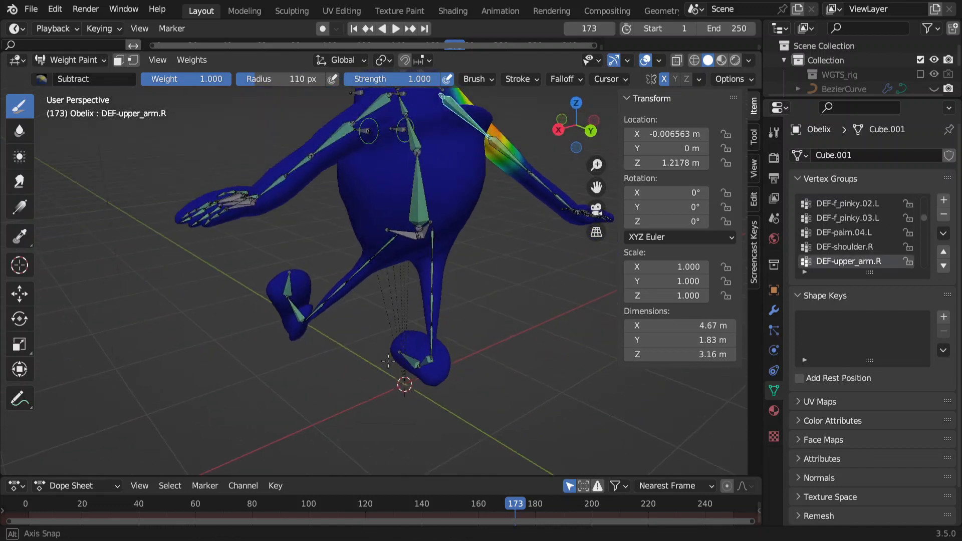
left_click(379, 109, "ctrl")
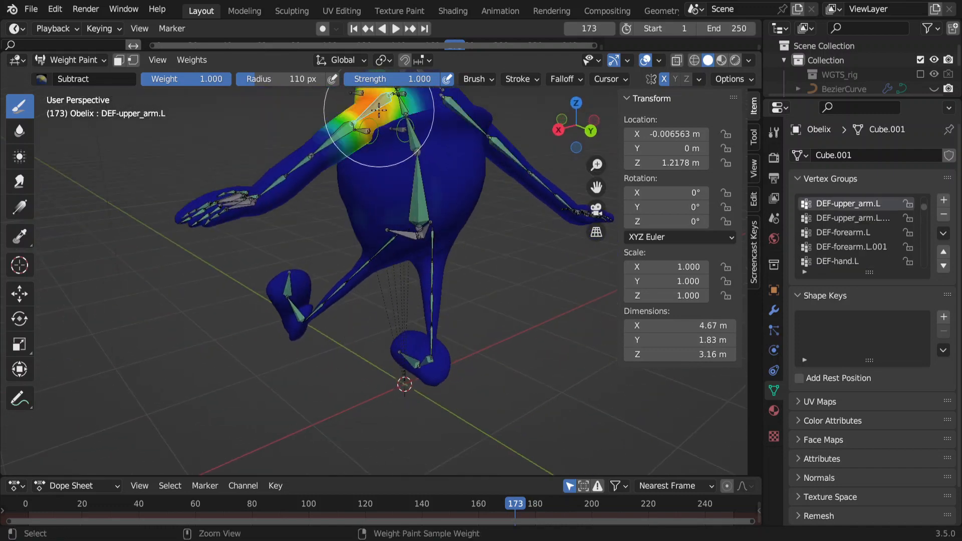
Collapse the mesh's Mirror modifier and switch its viewport display off and back on to check the mirrored half.
left_click(773, 313)
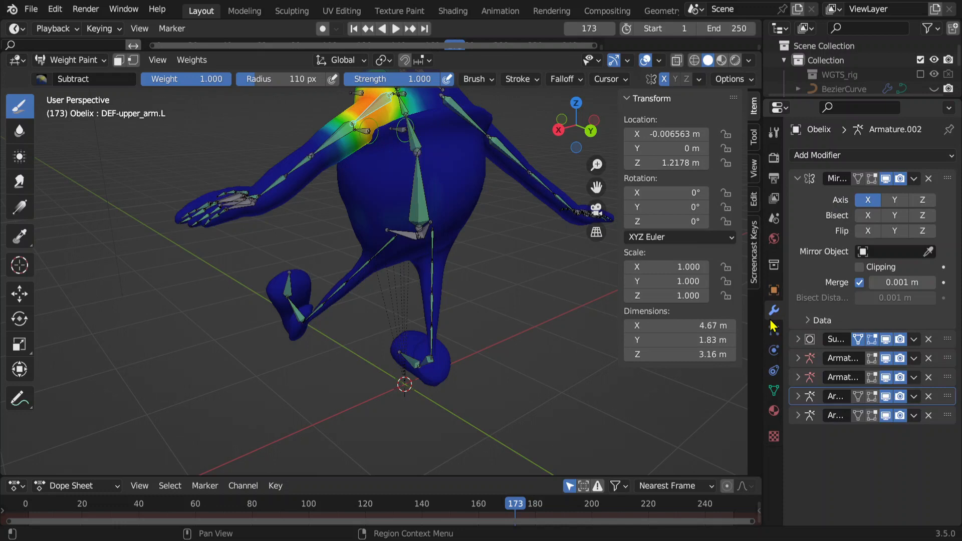
left_click(797, 179)
left_click(885, 179)
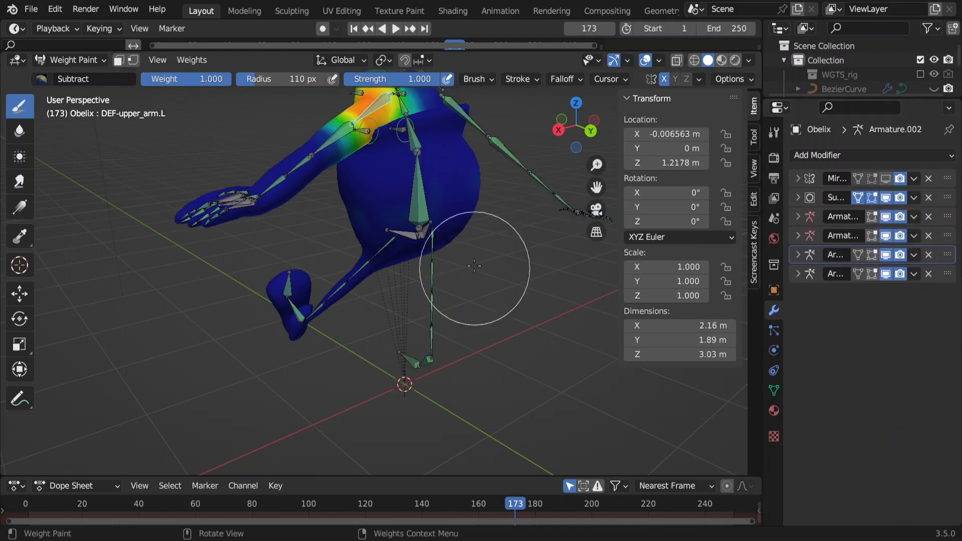
middle_click_drag(476, 254, 394, 237)
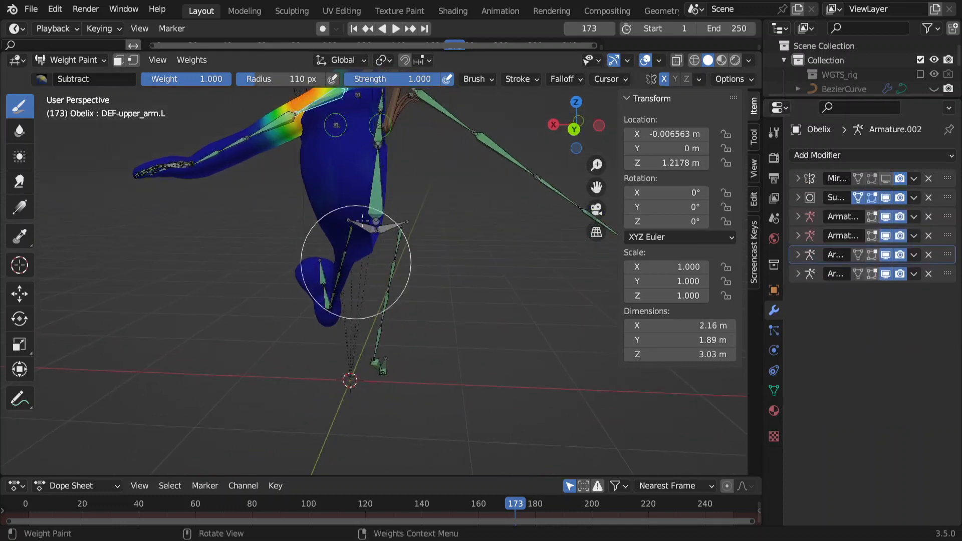
left_click(885, 179)
mouse_move(317, 235)
middle_mouse_down()
mouse_move(472, 301)
mouse_move(436, 281)
middle_mouse_up()
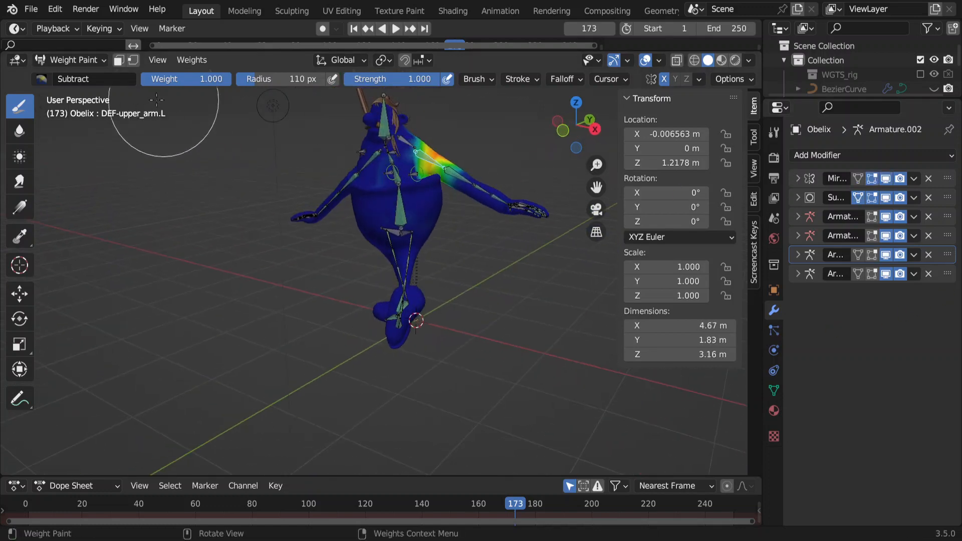
Return the Obelix mesh from Weight Paint mode to Object Mode.
left_click(69, 79)
left_click(62, 126)
left_click(75, 60)
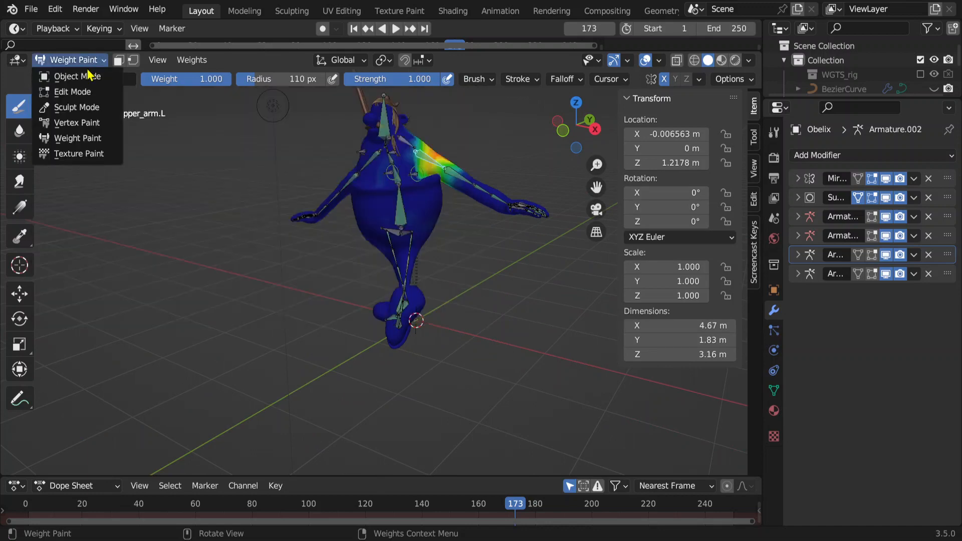
left_click(87, 80)
Inspect the raised right braid curve and the hanging left braid curve, comparing their Hook modifiers.
middle_click_drag(366, 236, 320, 220)
scroll(453, 337, "up", 4)
left_click(296, 165)
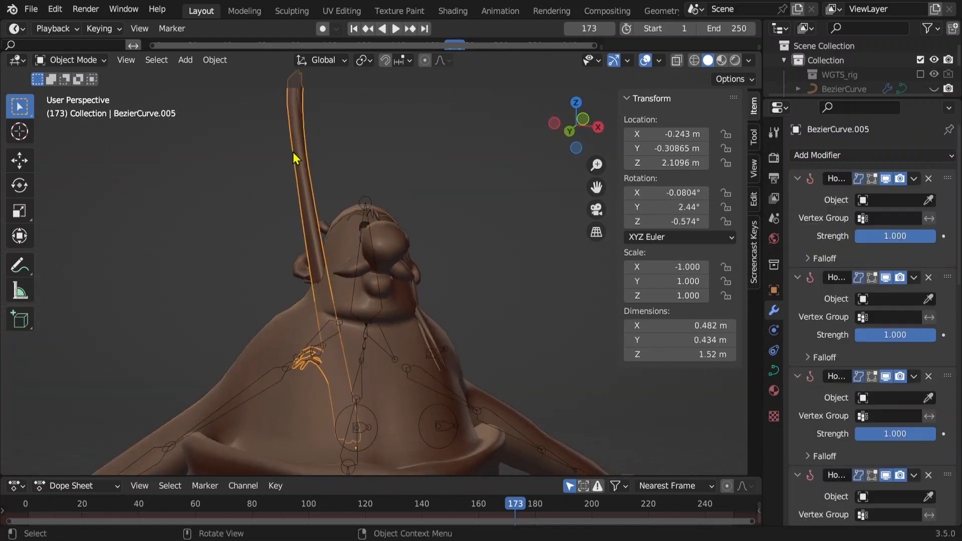
middle_click_drag(296, 159, 375, 328)
scroll(361, 390, "up", 3)
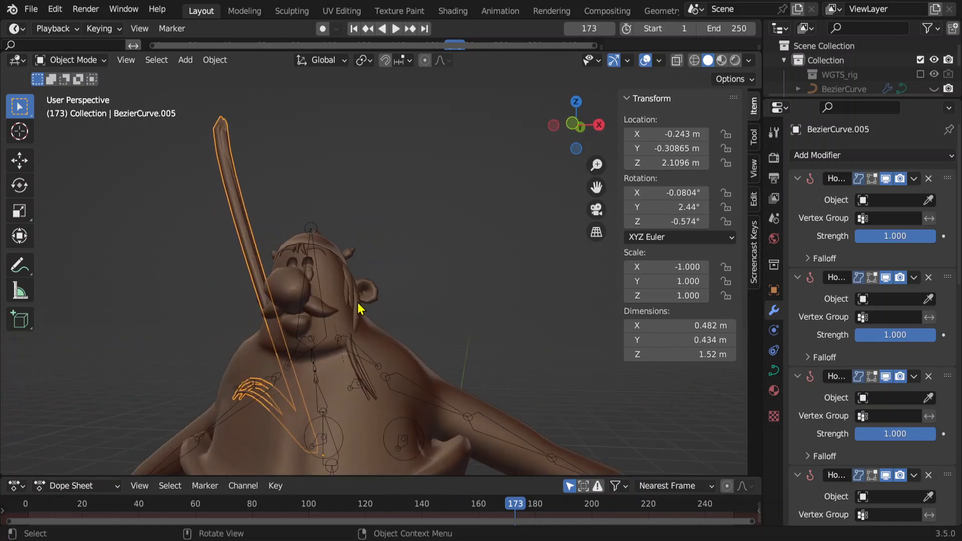
left_click(357, 307)
key("g")
right_click(382, 328)
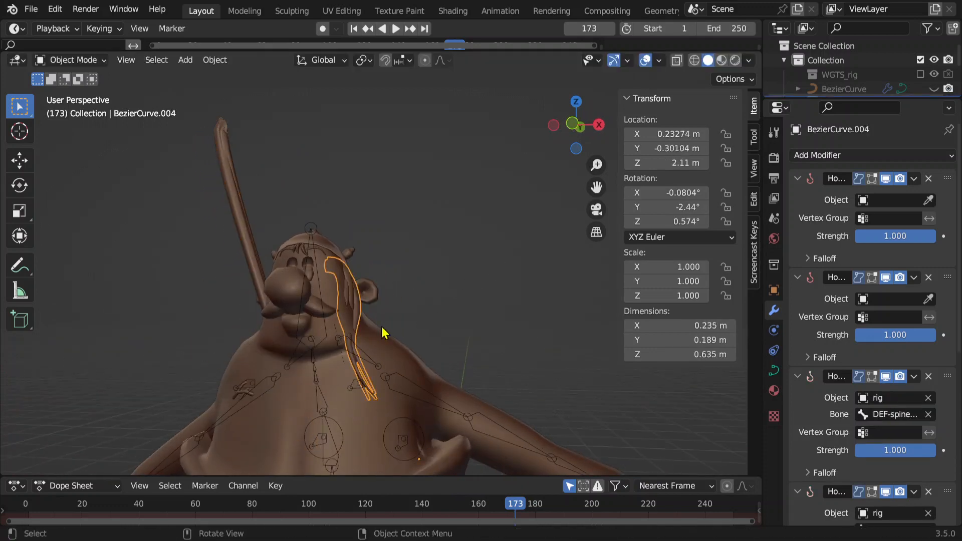
Select the rig and replace its visible deform bone layer with layer 5, Torso (Tweak), in the armature data.
scroll(241, 251, "down", 3)
middle_click_drag(383, 312, 369, 279)
left_click(362, 299)
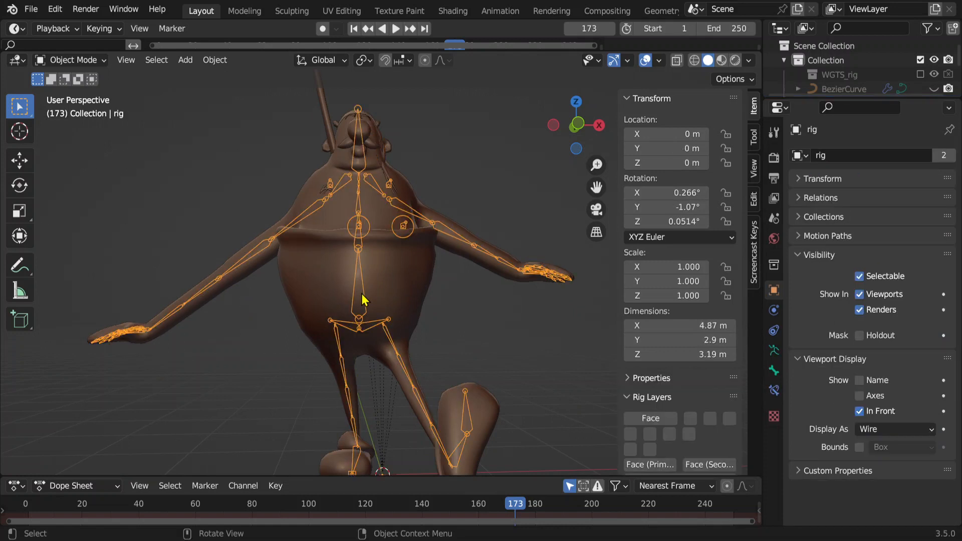
left_click(773, 351)
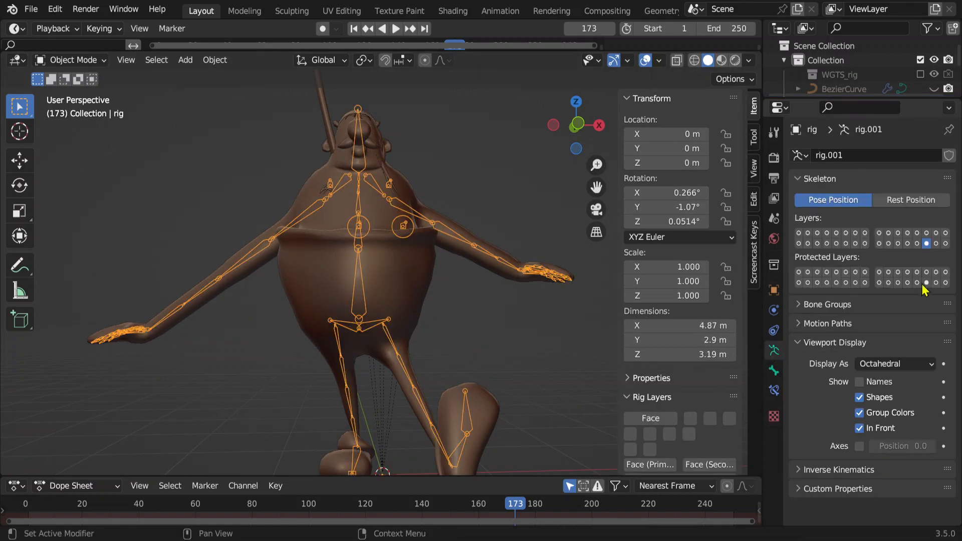
left_click(836, 233)
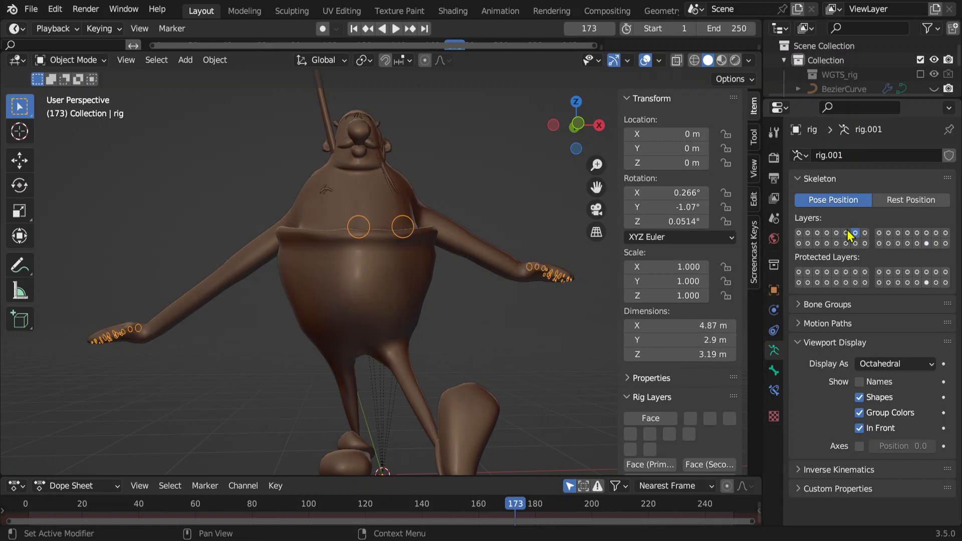
scroll(468, 322, "down", 3)
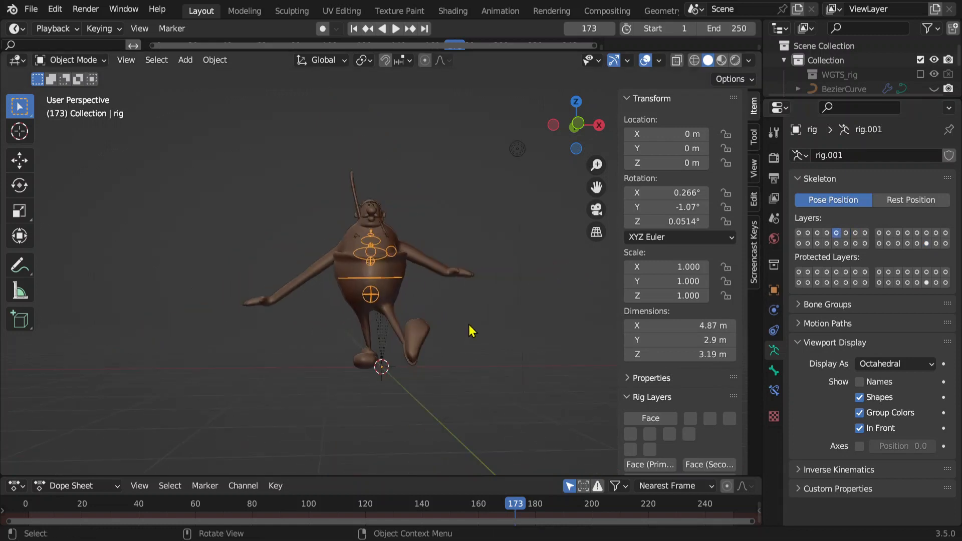
middle_click_drag(474, 294, 720, 177)
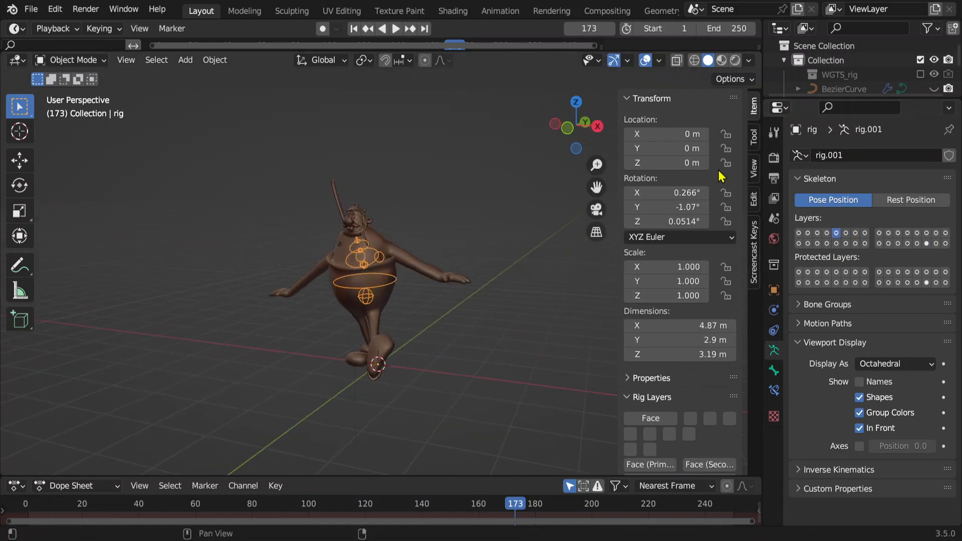
Show the Torso, Fingers, Fingers (Detail), Root and all left and right arm and leg control layers of the rig.
left_click(639, 99)
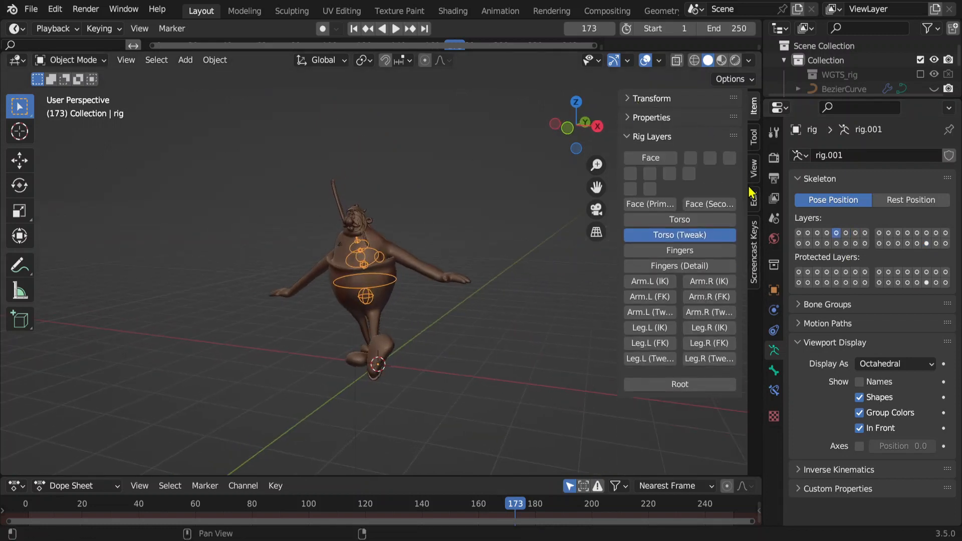
left_click(666, 221)
left_click(664, 250)
left_click(661, 266)
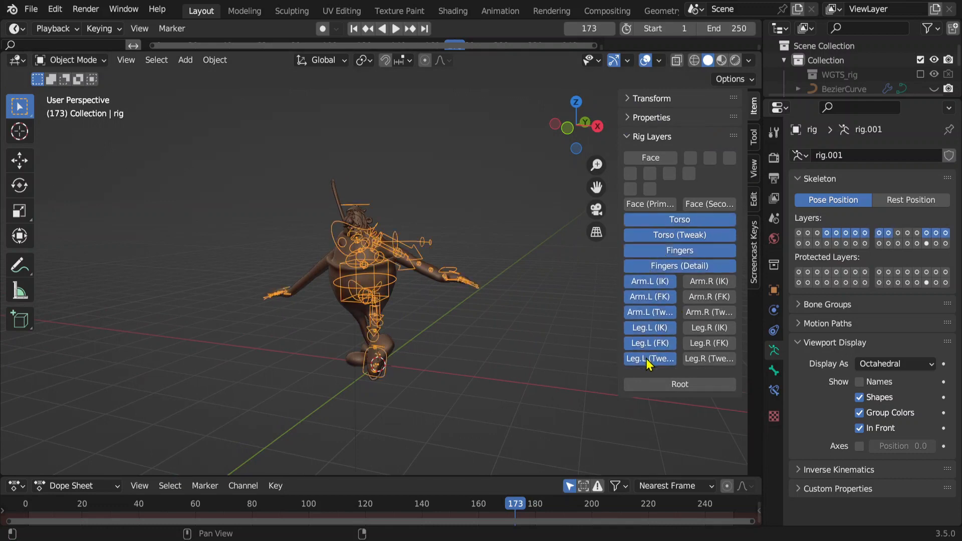
left_click(674, 385)
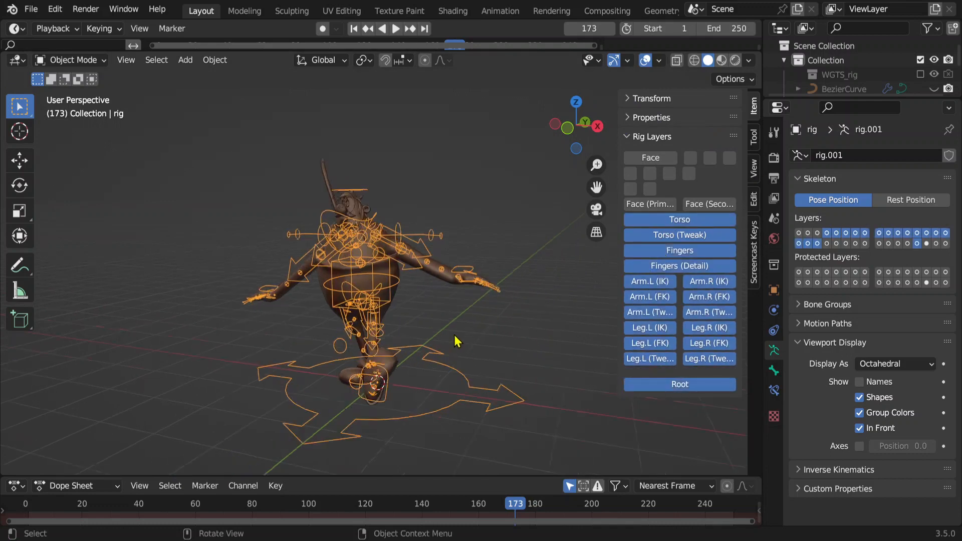
Put the rig in Pose Mode and select all of its visible control bones.
middle_click_drag(457, 339, 485, 306)
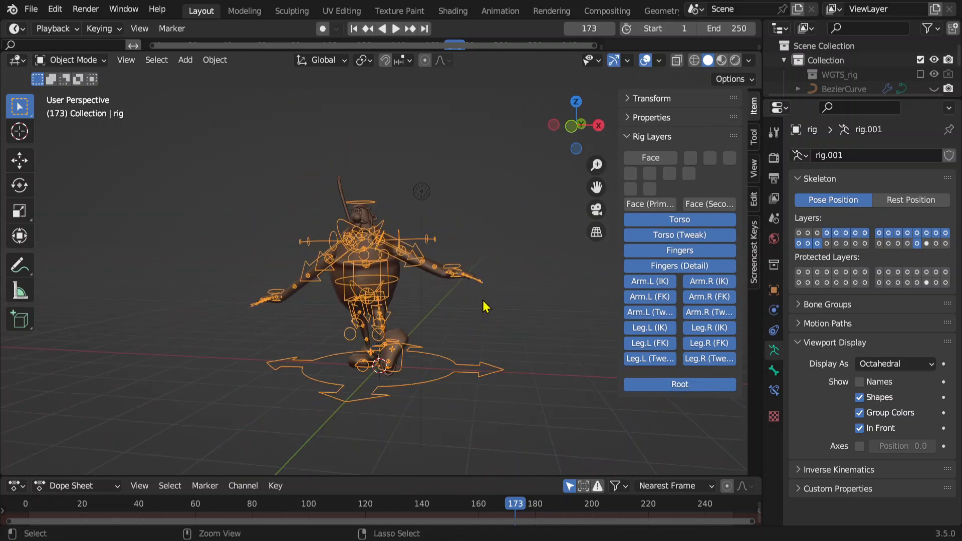
left_click(82, 60)
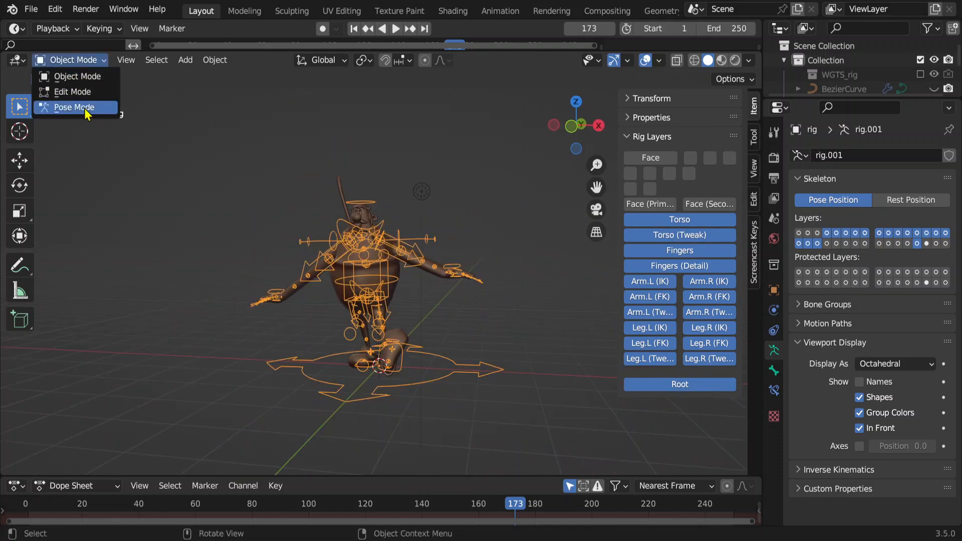
left_click(75, 107)
key("ctrl+Tab")
key("ctrl+Tab")
key("ctrl+Tab")
key("ctrl+Tab")
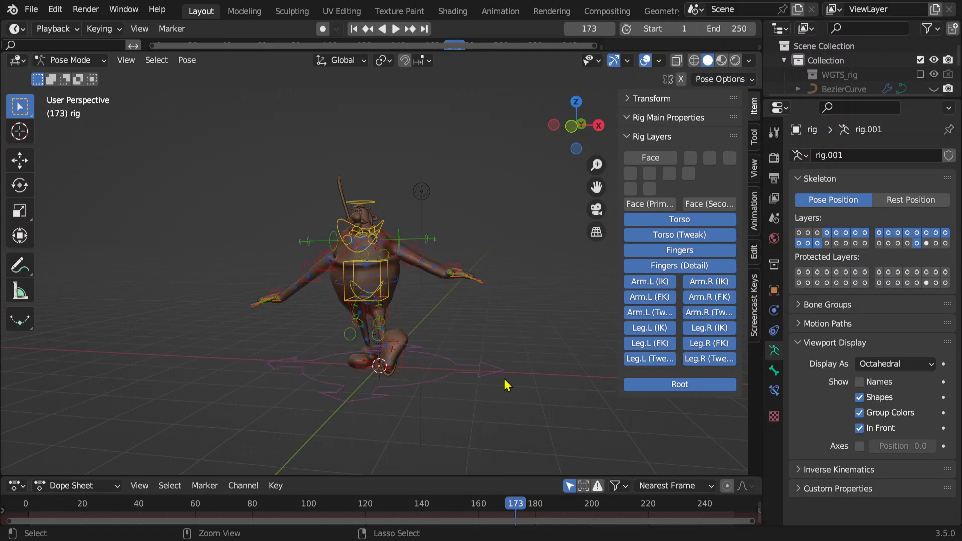
scroll(459, 333, "up", 2)
key("a")
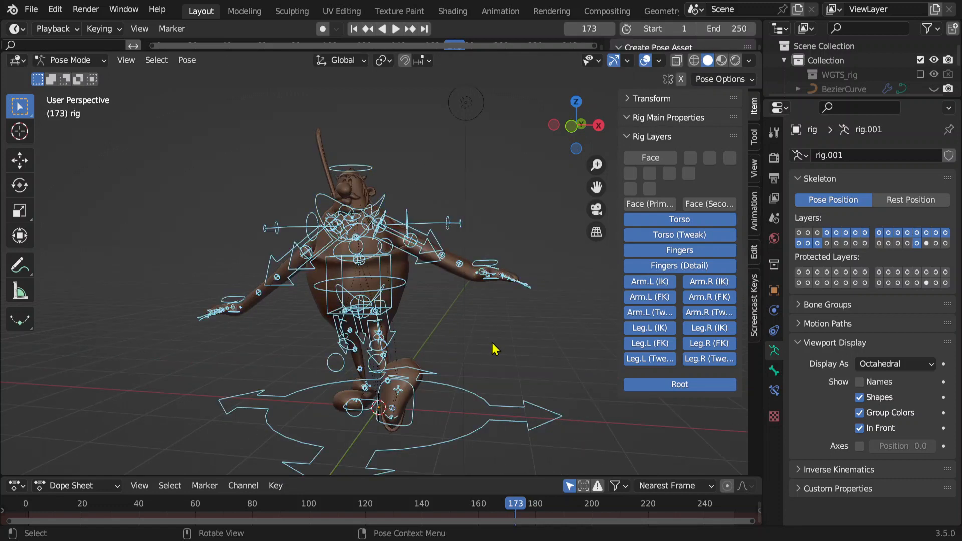
Clear the rotation and location of all selected control bones to return the character to its rest pose.
key("alt+r")
key("alt+g")
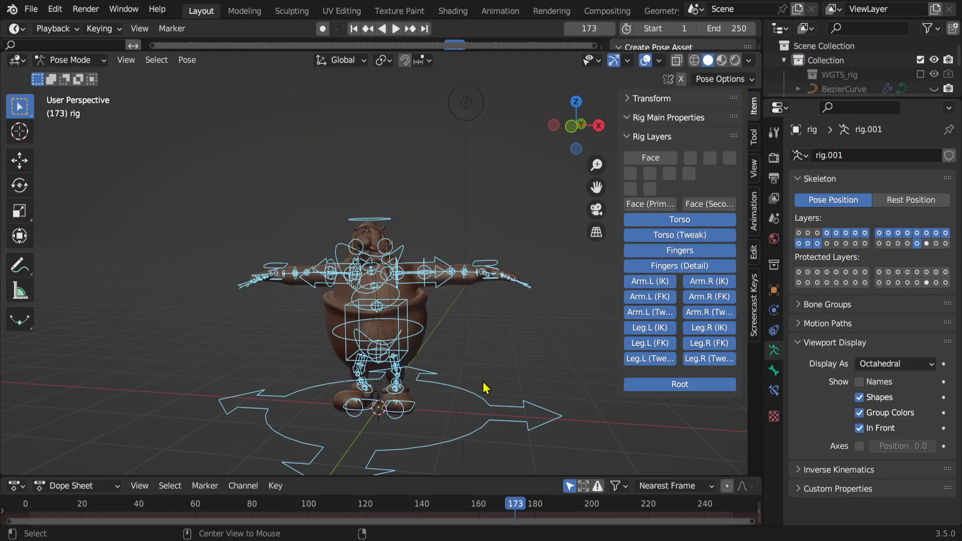
Check the leg deformation by trial-moving the torso control in front, side and close-up views, cancelling each move.
scroll(472, 453, "up", 5)
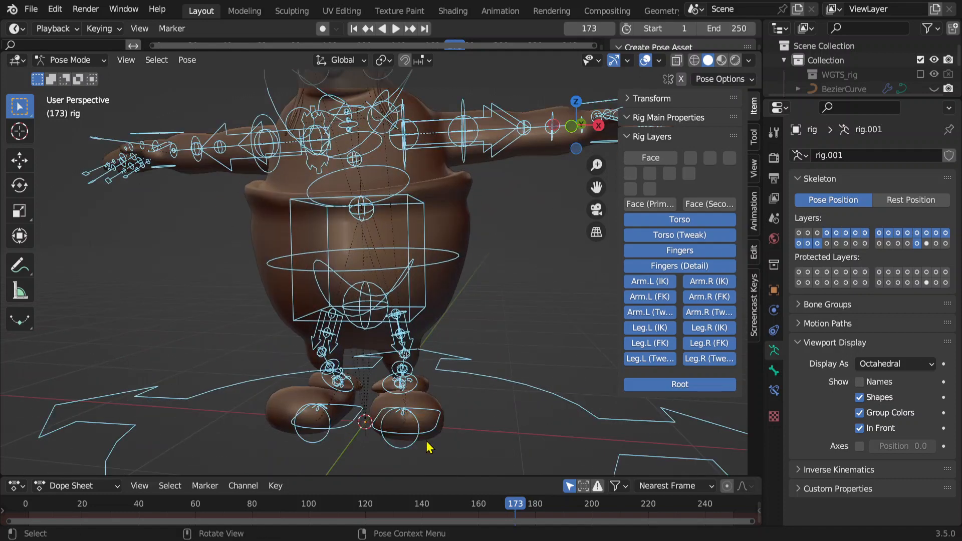
left_click(427, 444)
left_click(413, 297)
key("g")
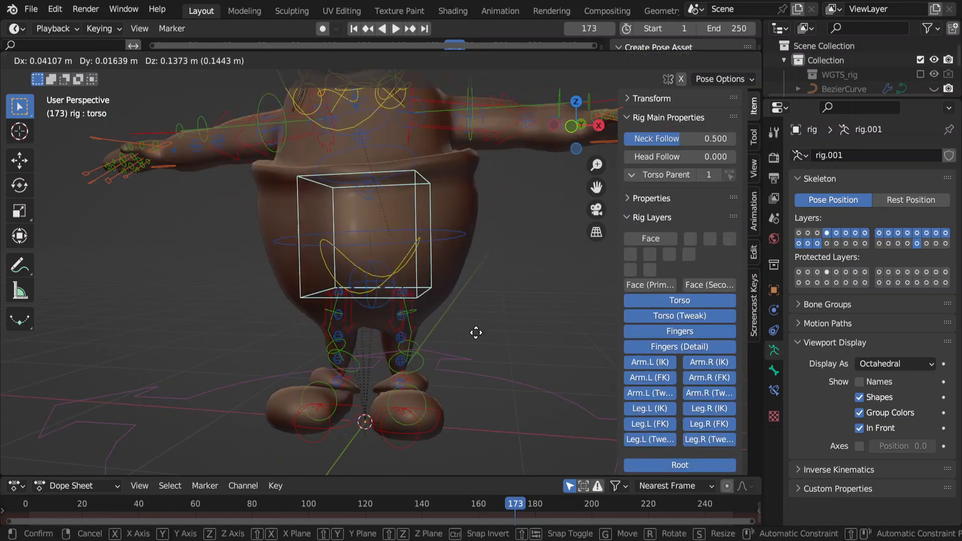
right_click(484, 364)
middle_click_drag(487, 365, 391, 376)
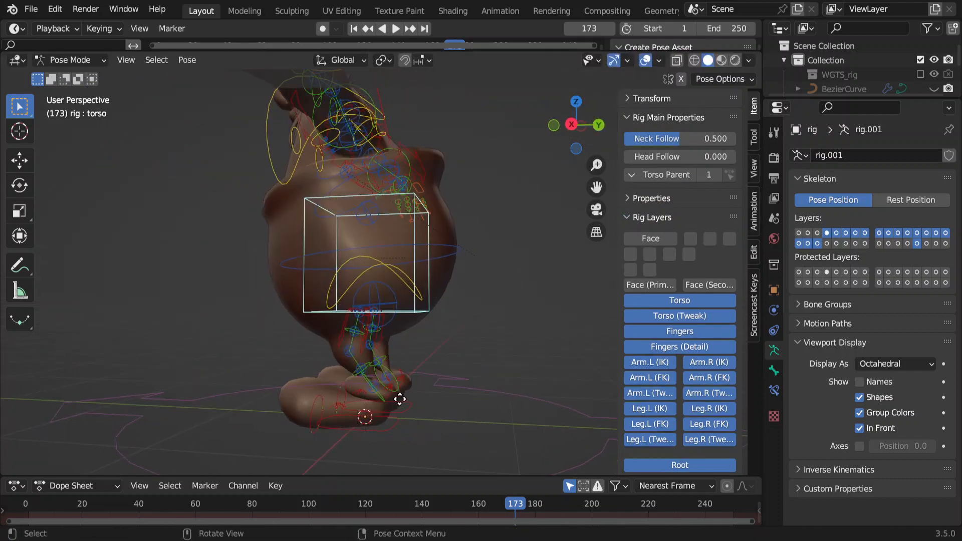
key("g")
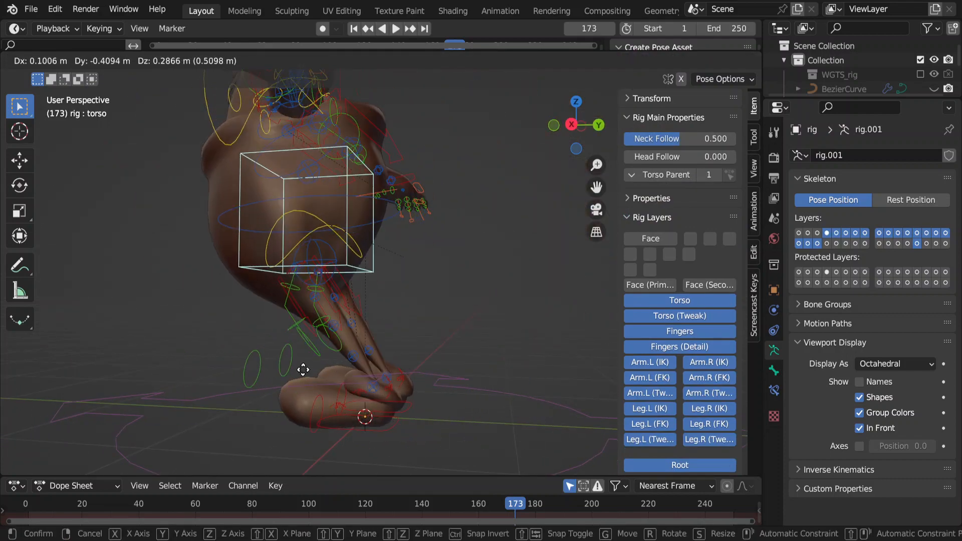
right_click(318, 385)
middle_click_drag(415, 427, 382, 370, "shift")
scroll(415, 390, "up", 3)
key("g")
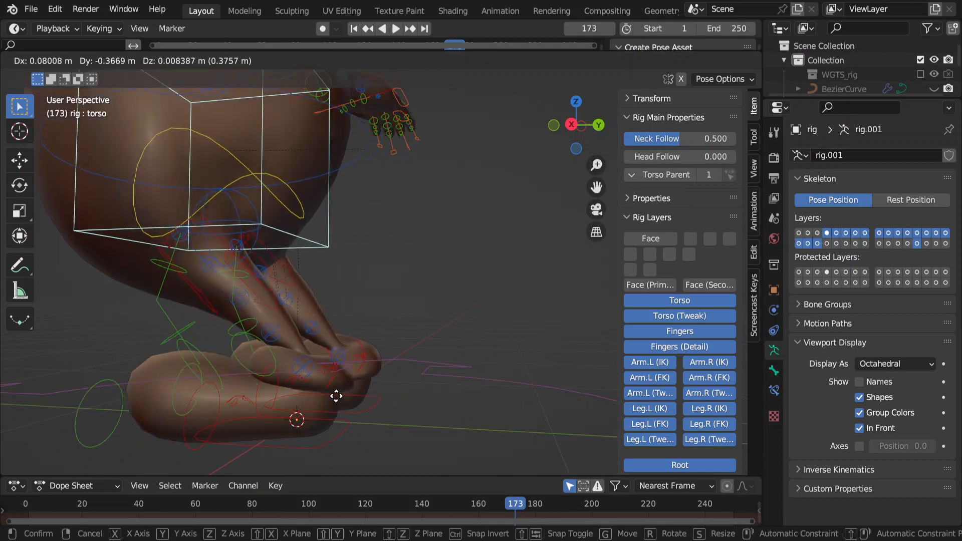
right_click(352, 409)
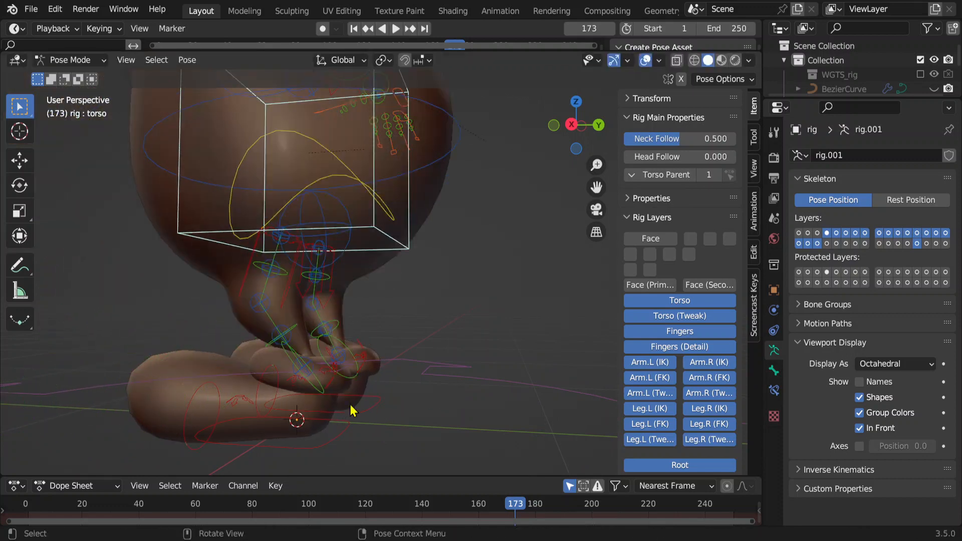
Check how the left foot and leg deform from the side by trial-moving the left foot IK control, cancelling each move.
left_click(330, 447)
key("g")
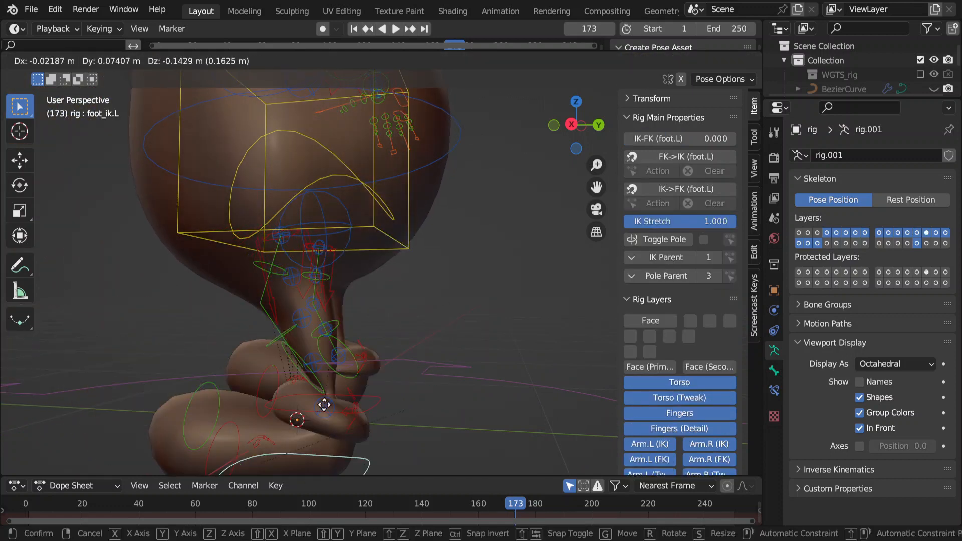
right_click(288, 412)
scroll(322, 434, "down", 4)
middle_click_drag(373, 431, 391, 444)
key("g")
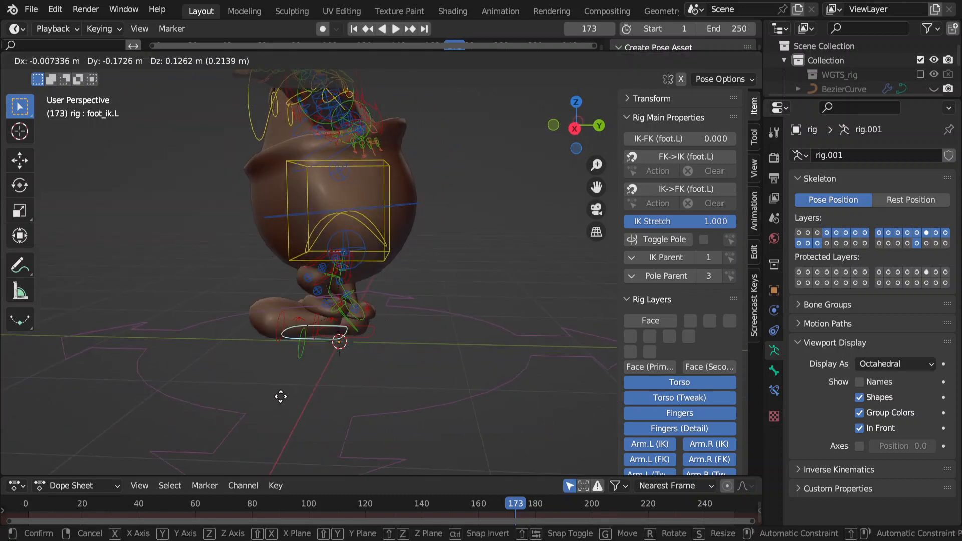
right_click(381, 420)
scroll(384, 422, "up", 4)
key("g")
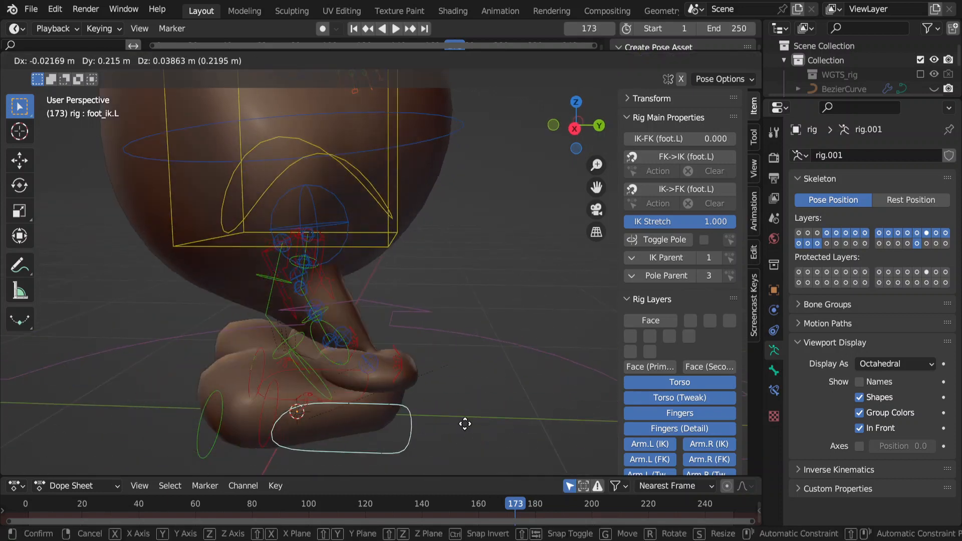
right_click(319, 412)
Check the left foot's deformation from the front by trial-rotating and moving its IK control, cancelling each transform.
scroll(298, 431, "down", 5)
middle_click_drag(374, 419, 461, 410)
scroll(454, 365, "down", 6)
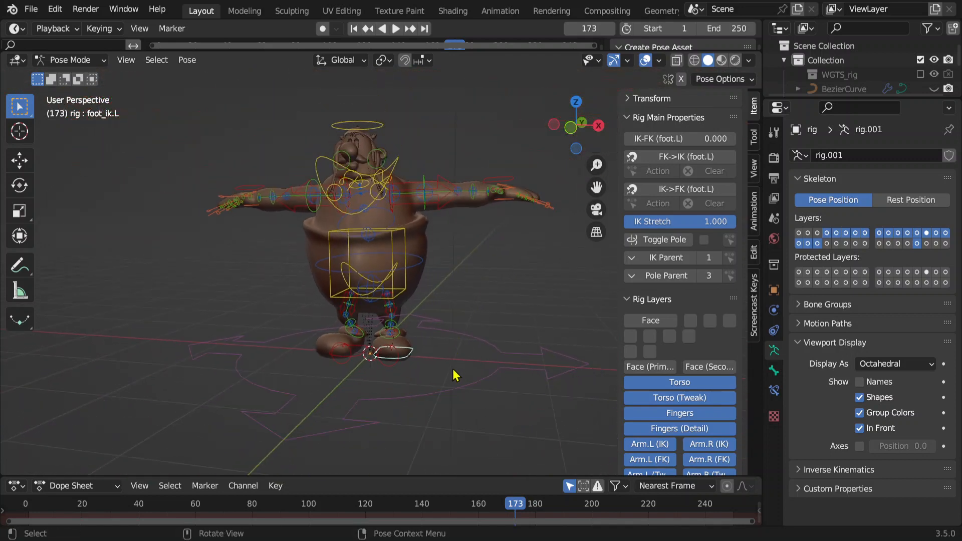
middle_click_drag(453, 368, 393, 378)
scroll(408, 384, "up", 4)
middle_click_drag(451, 408, 415, 395, "shift")
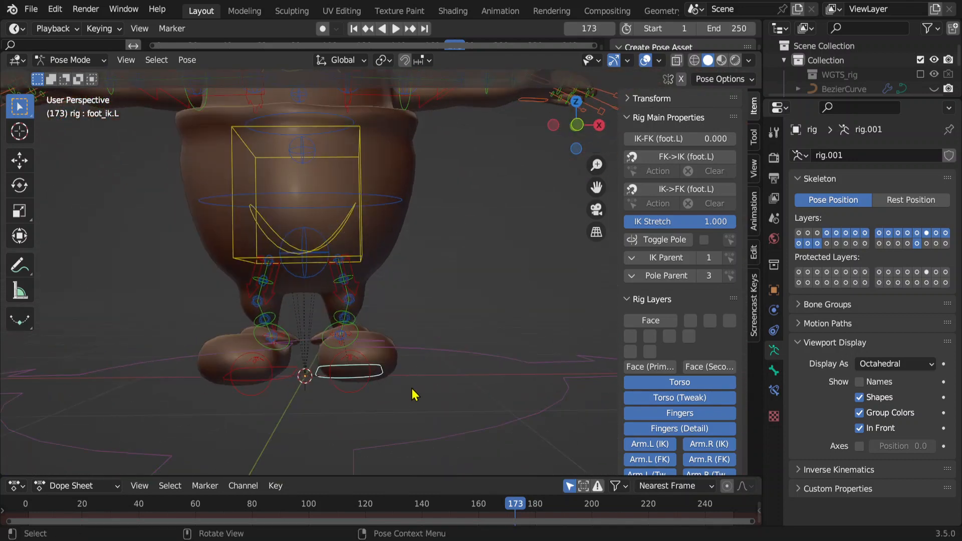
key("r")
key("r")
left_click(388, 465)
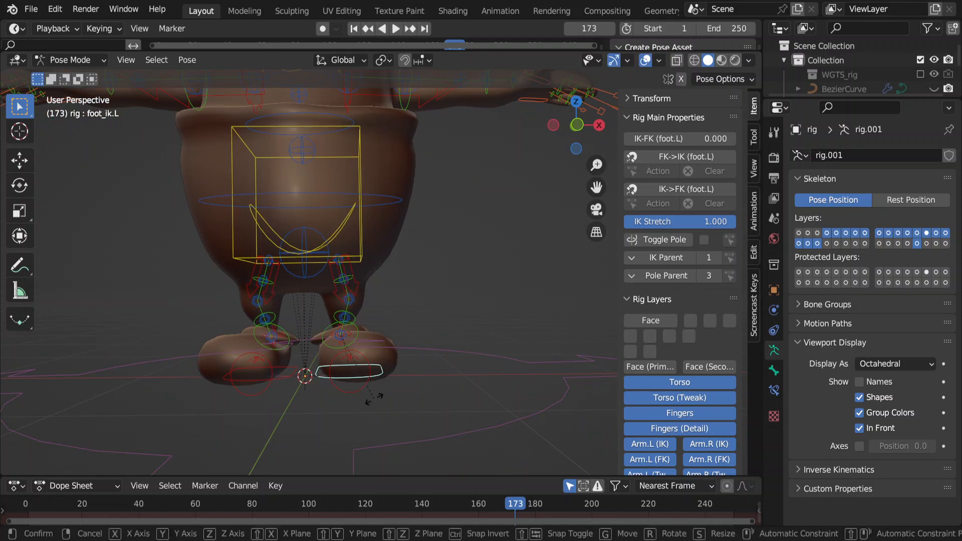
right_click(393, 419)
key("r")
key("r")
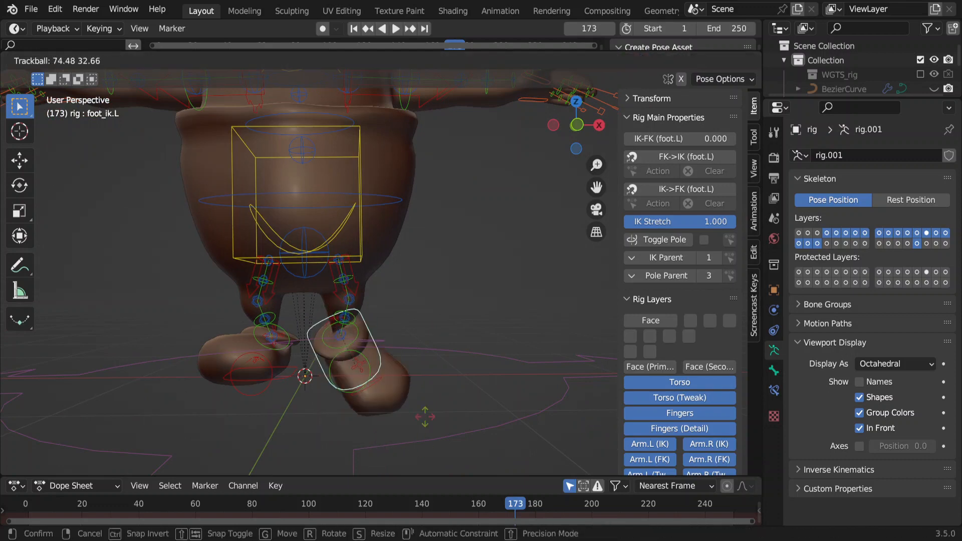
right_click(354, 439)
key("g")
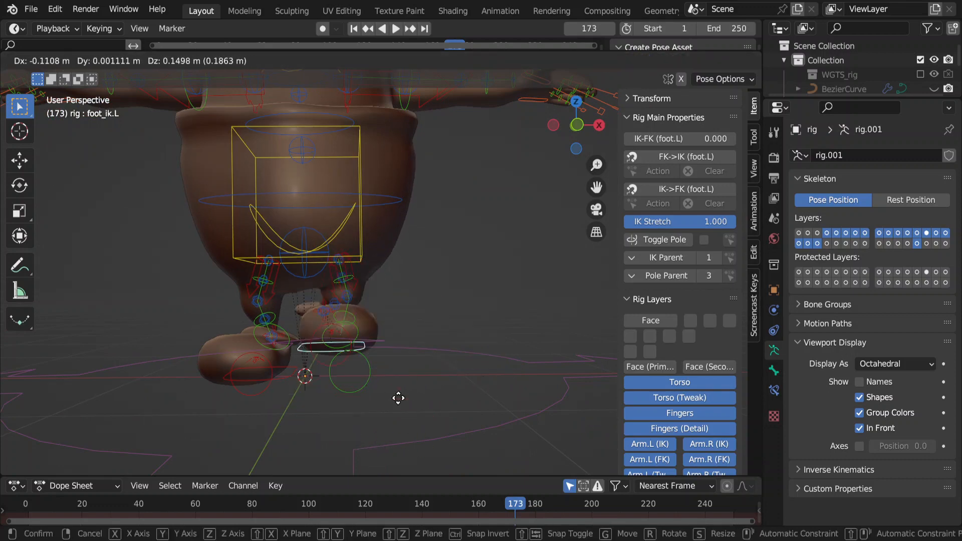
right_click(398, 396)
Check the whole body's deformation from the front with a trial move of the torso control, cancelling it.
scroll(429, 365, "down", 3)
middle_click_drag(360, 237, 375, 252)
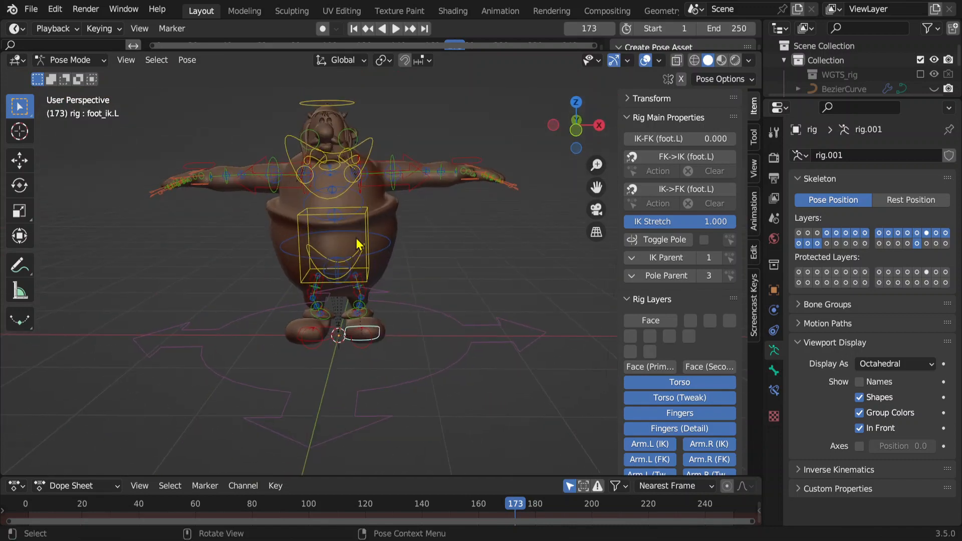
left_click(365, 223)
key("g")
right_click(431, 205)
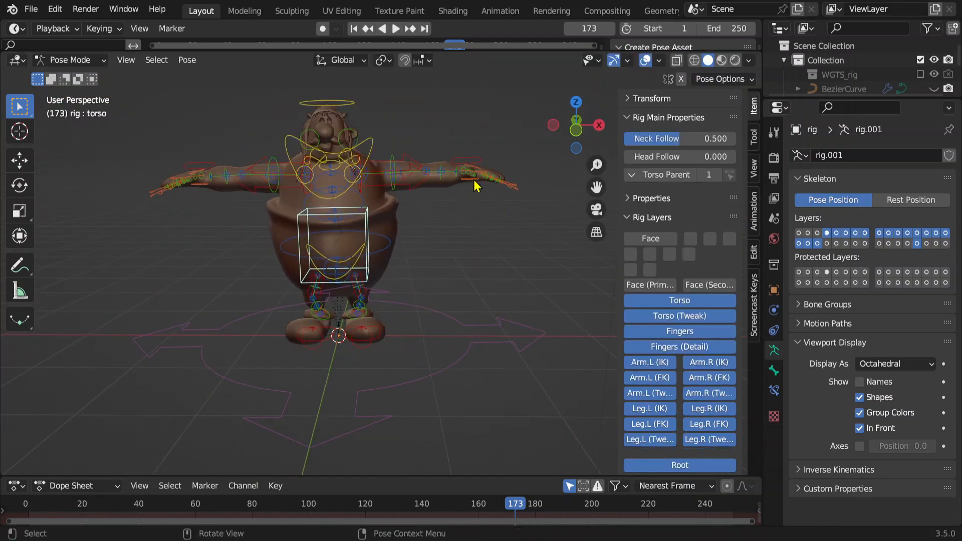
Check the left arm and hand deformation by trial-moving and rotating the left hand IK control, cancelling each transform.
left_click(473, 180)
key("g")
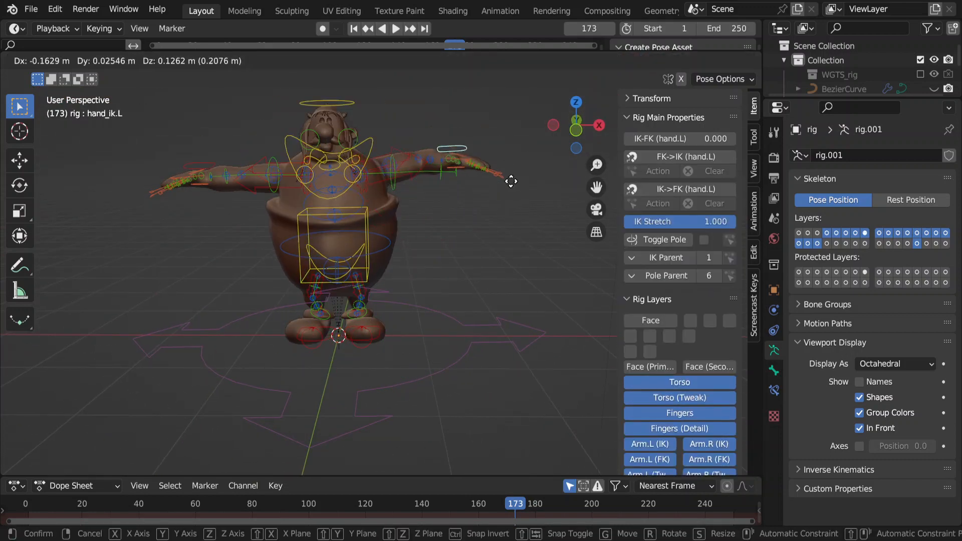
right_click(504, 232)
middle_click_drag(505, 232, 459, 211)
scroll(459, 210, "up", 6)
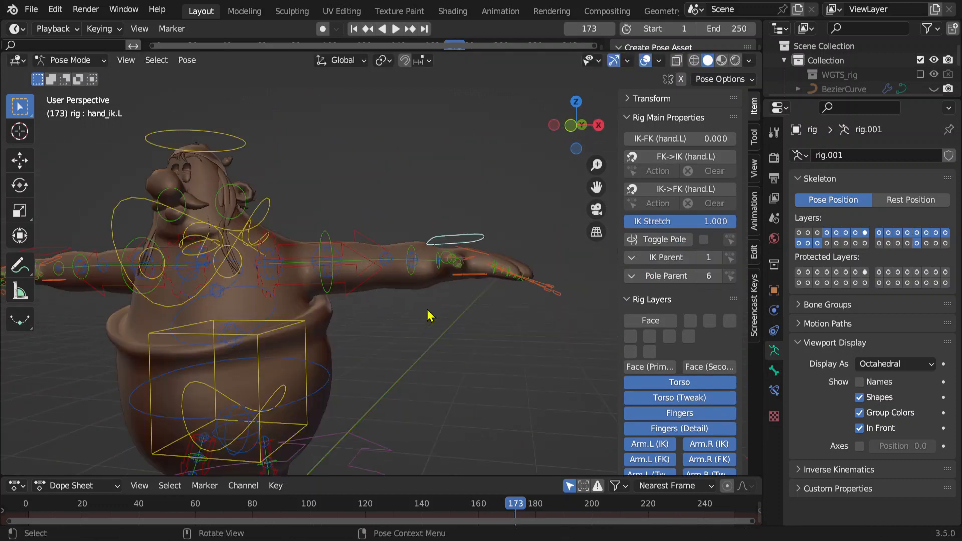
key("r")
right_click(355, 402)
key("g")
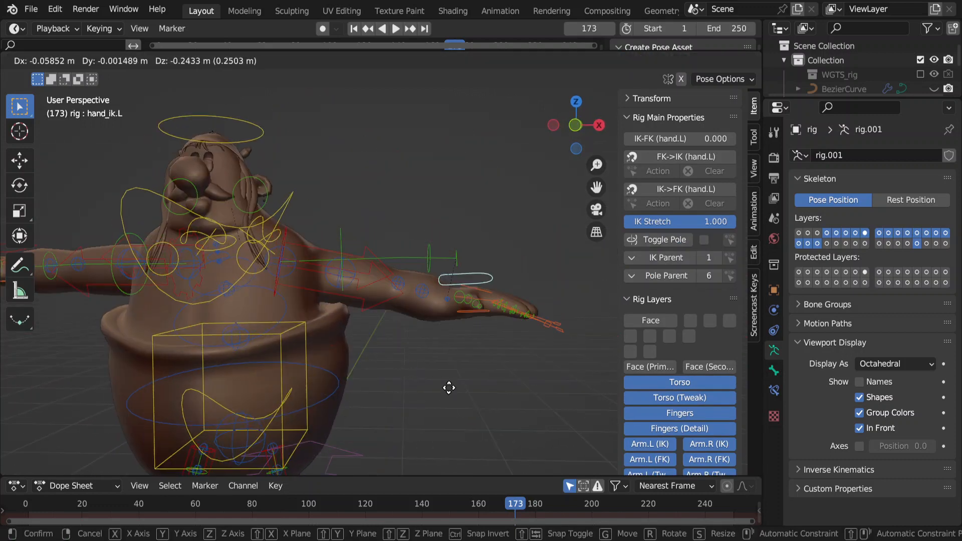
right_click(436, 331)
scroll(443, 344, "down", 4)
middle_click_drag(443, 344, 419, 342)
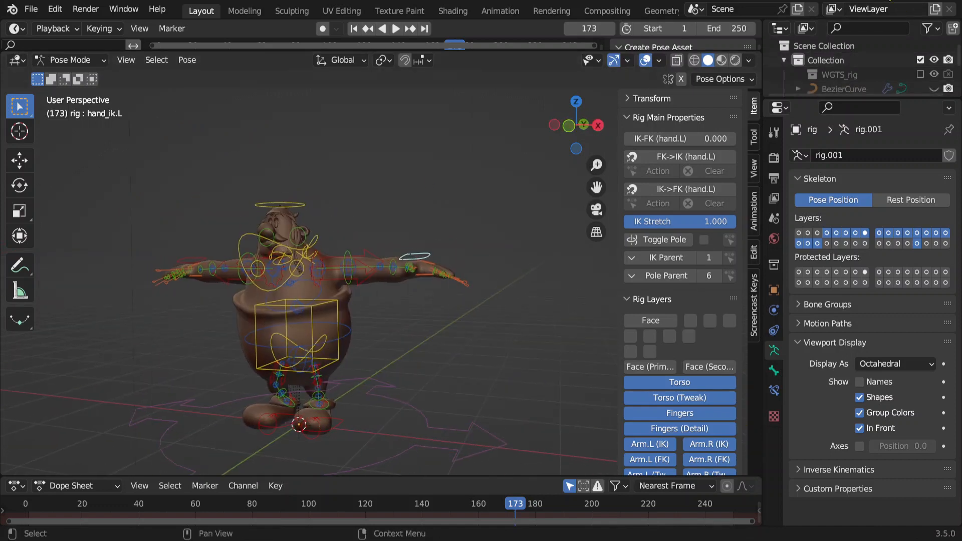